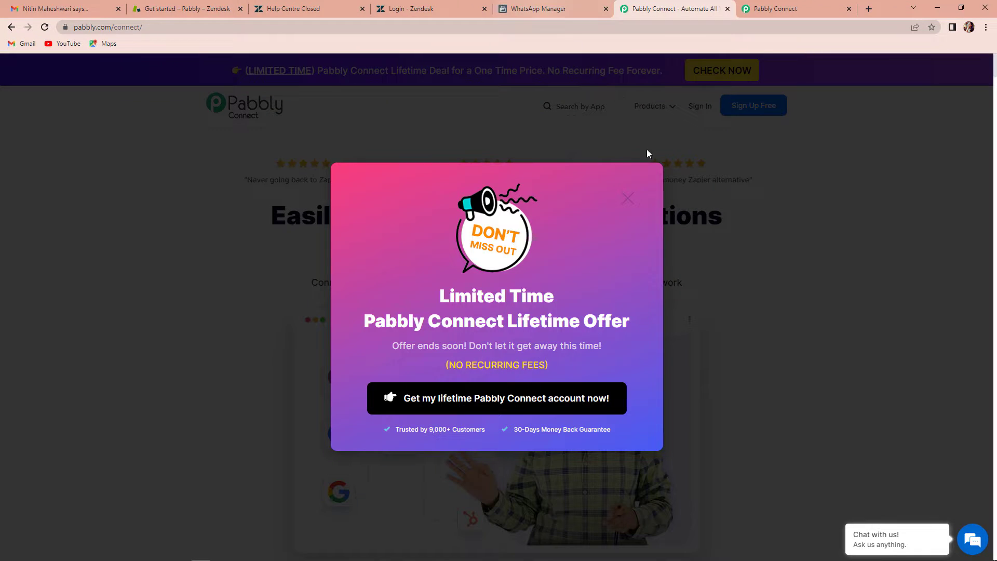
- Dismiss the offer popup, open the Pabbly Connect dashboard and start a new workflow
left_click(628, 199)
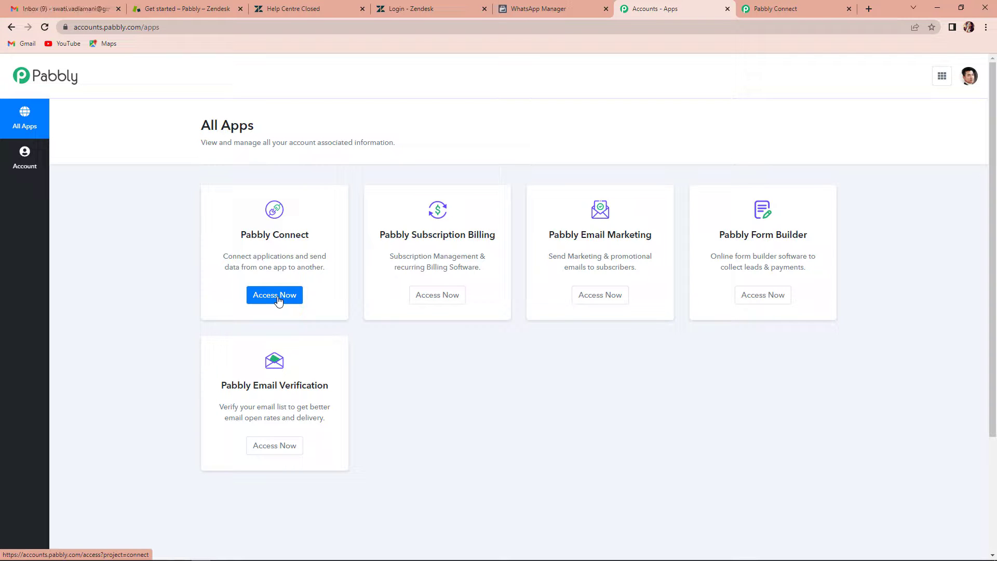
left_click(278, 299)
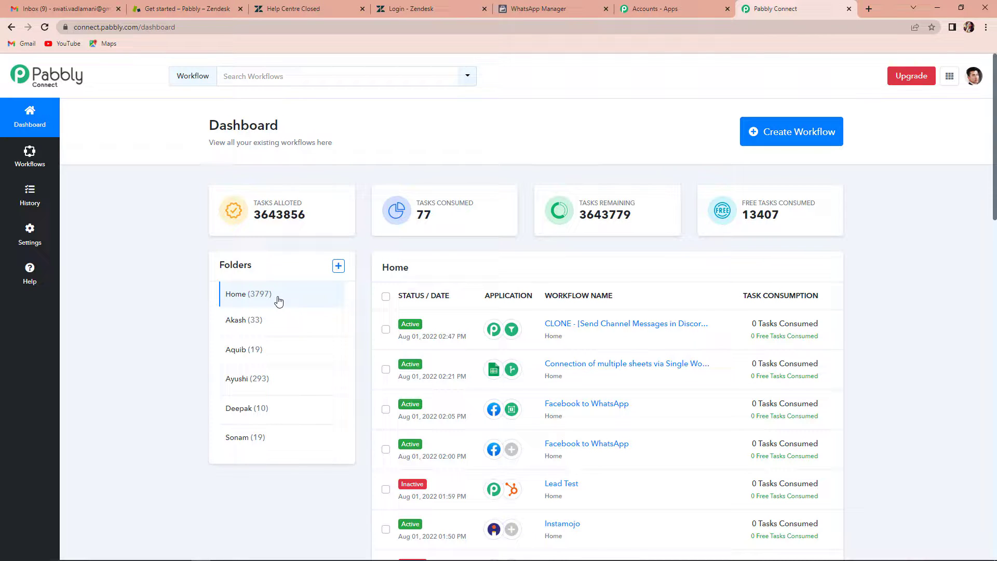
left_click(792, 133)
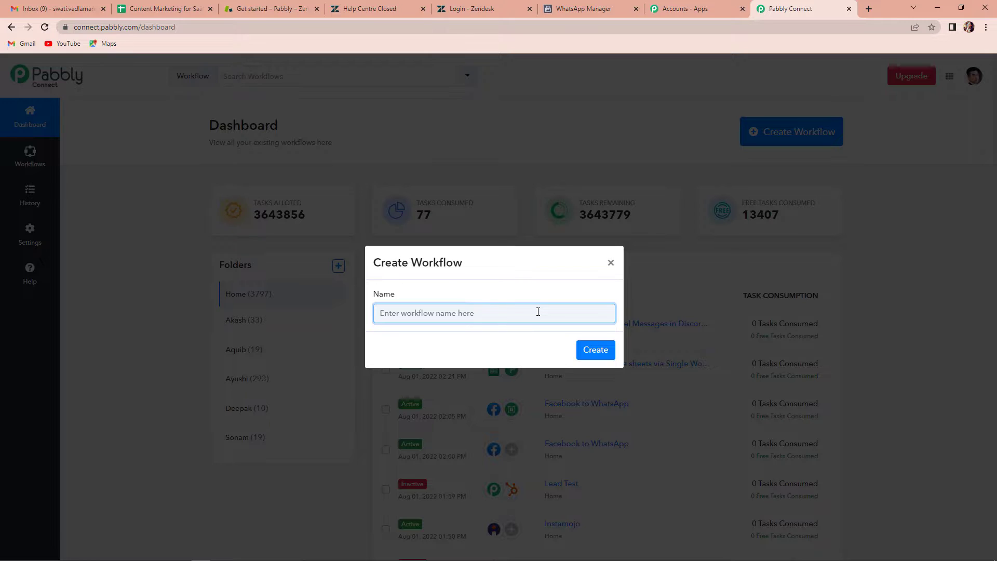
- Create the workflow with the name 'Zendesk to LeadSquared'
type("Zendesjk to LeadSq")
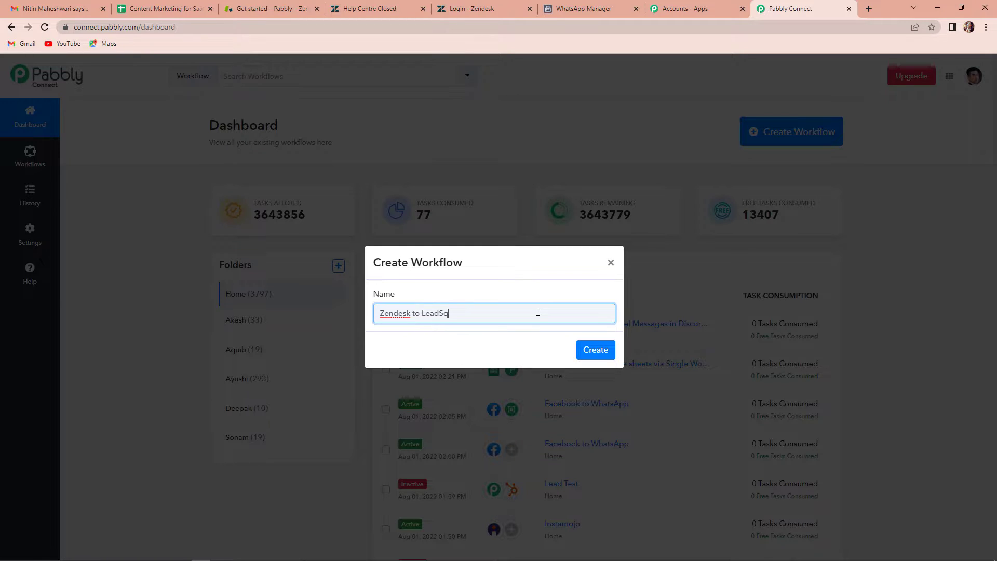
type("ared")
left_click(596, 349)
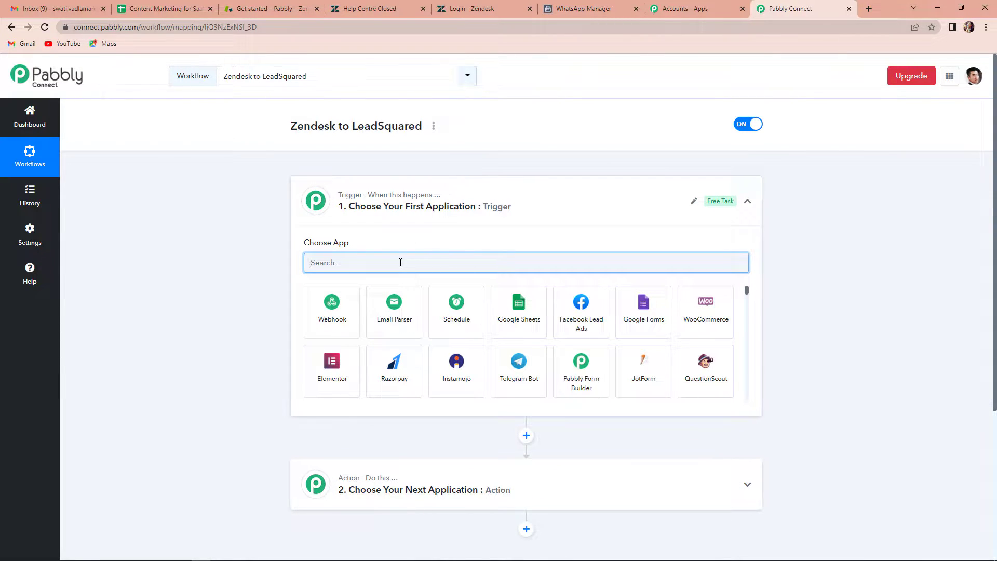
- Choose Zendesk as the trigger app with the New Ticket event and reveal its webhook URL
type("z")
key("BackSpace")
type("zendesk")
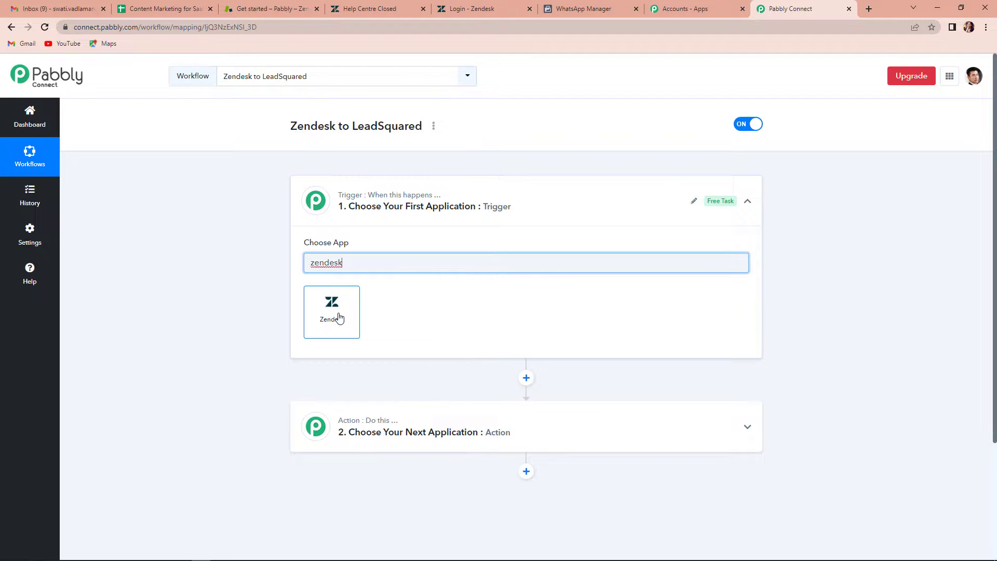
left_click(339, 332)
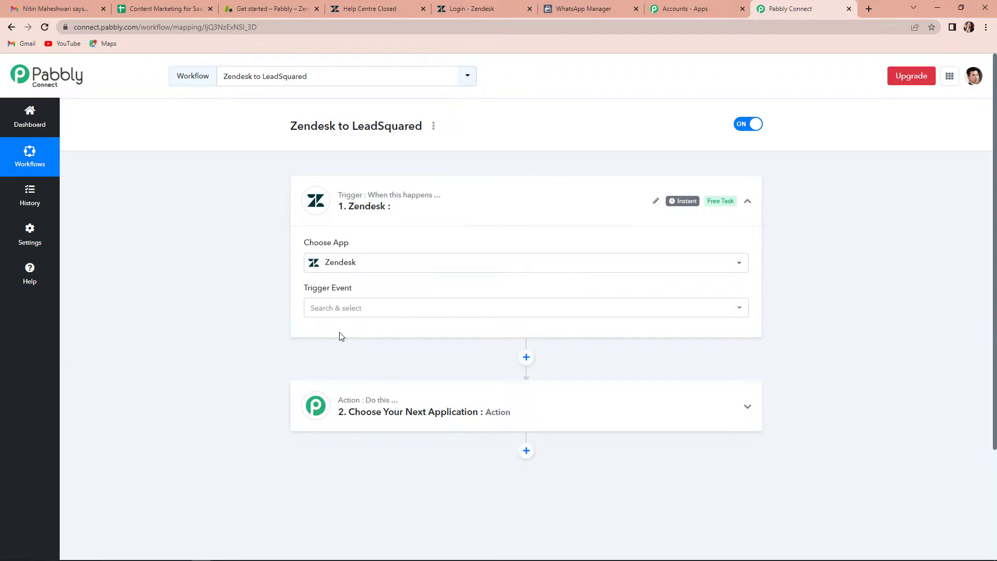
left_click(338, 309)
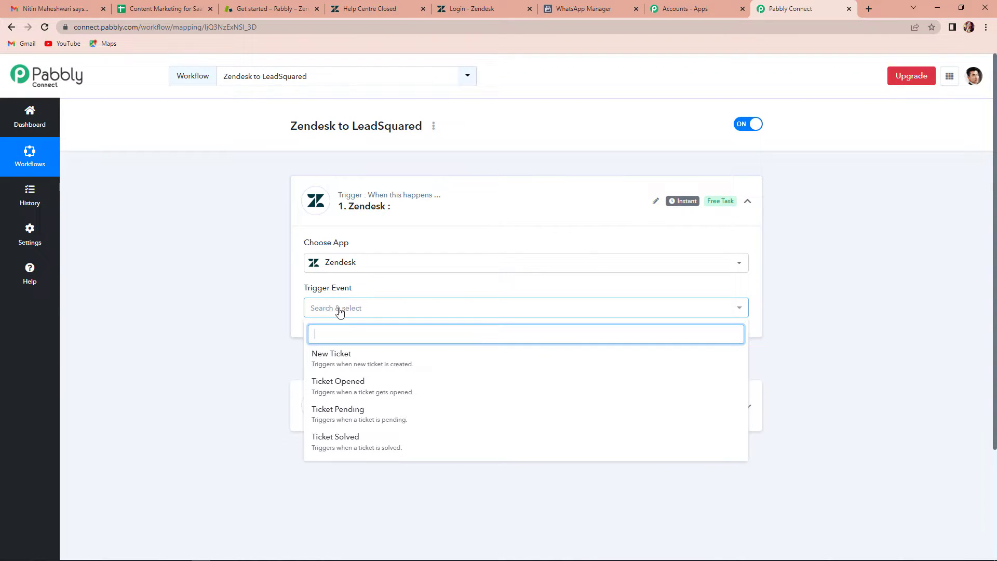
left_click(346, 359)
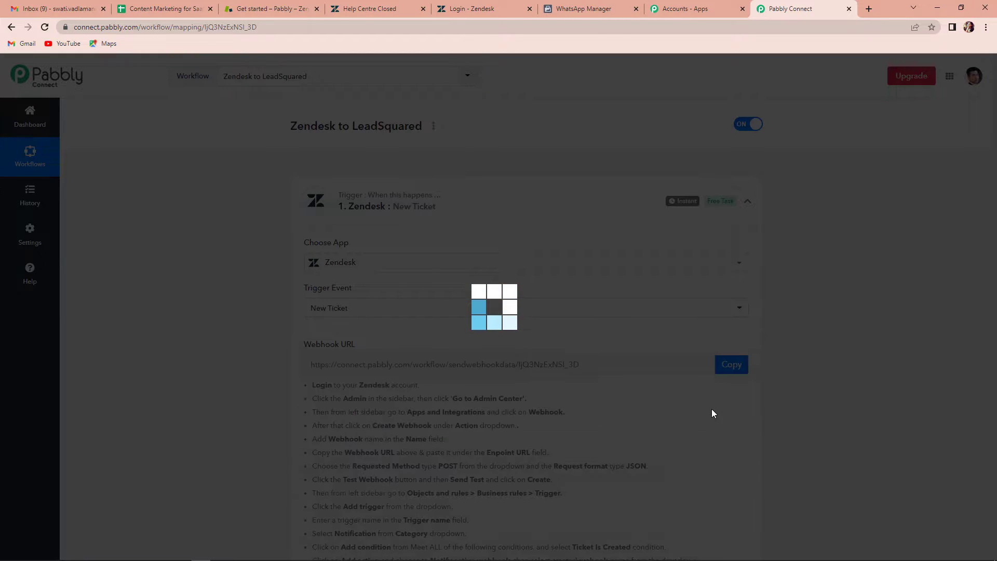
scroll(622, 339, "down", 2)
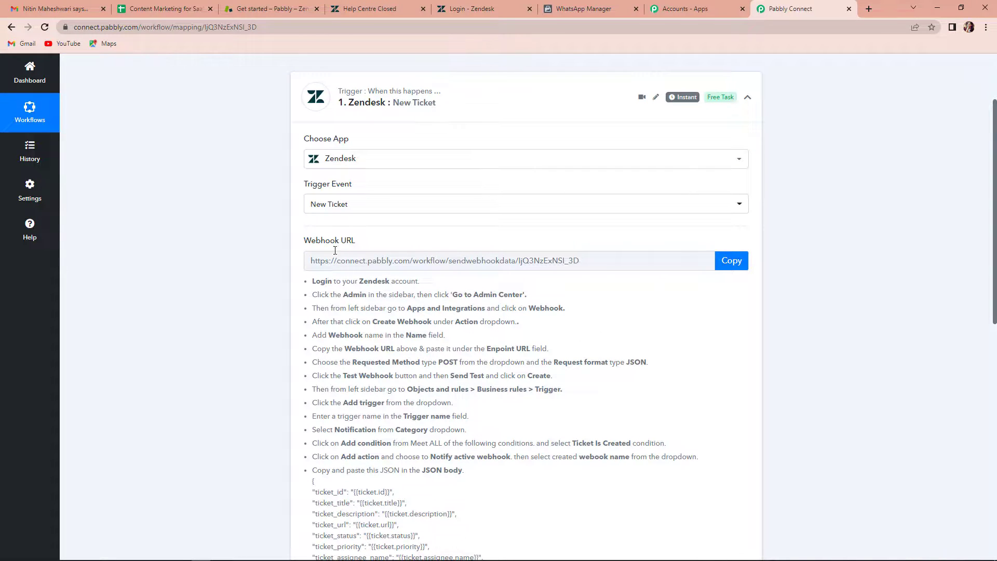
mouse_move(313, 242)
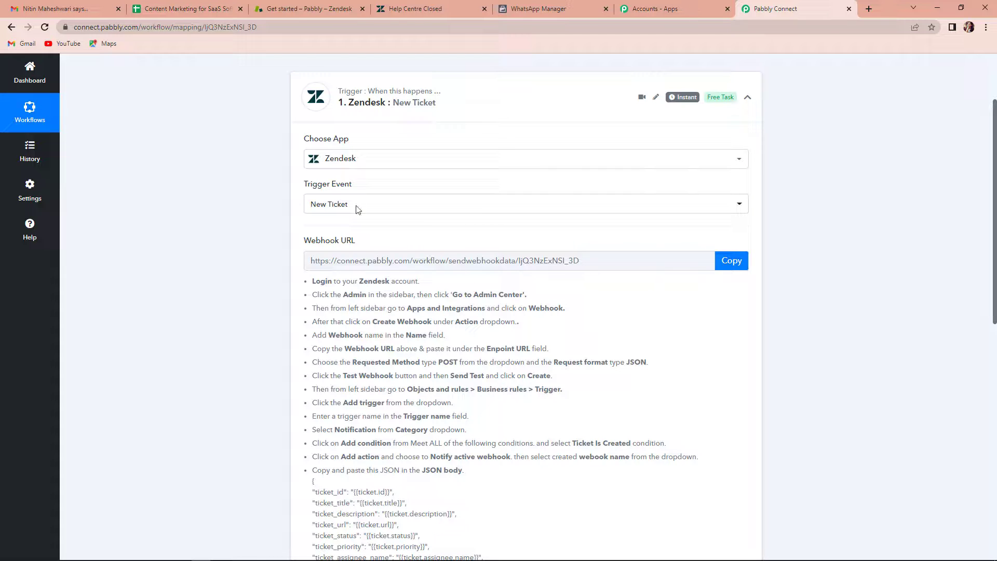
- In Zendesk Admin Center, go to Apps and integrations > Webhooks and start creating a webhook
left_click(291, 11)
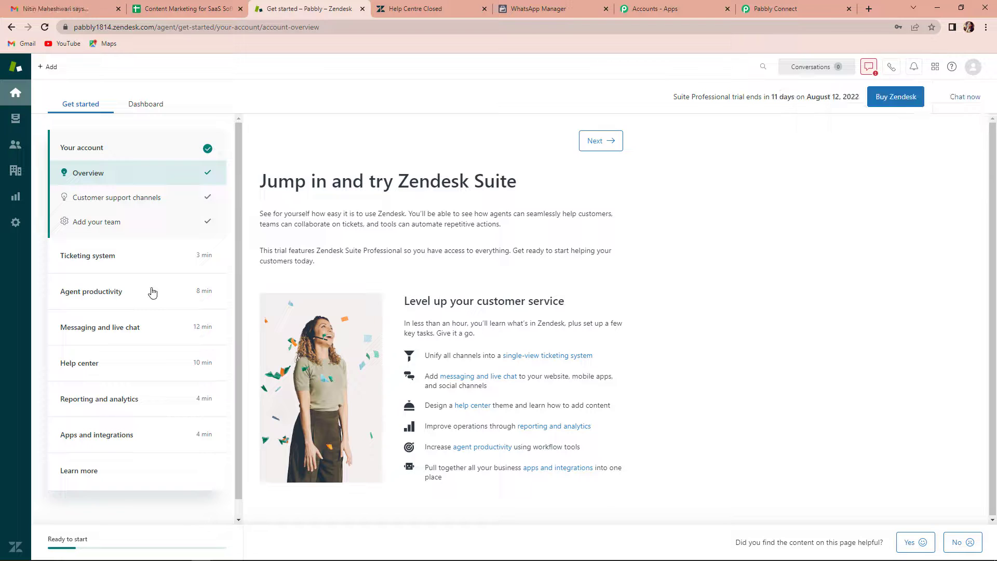
left_click(17, 225)
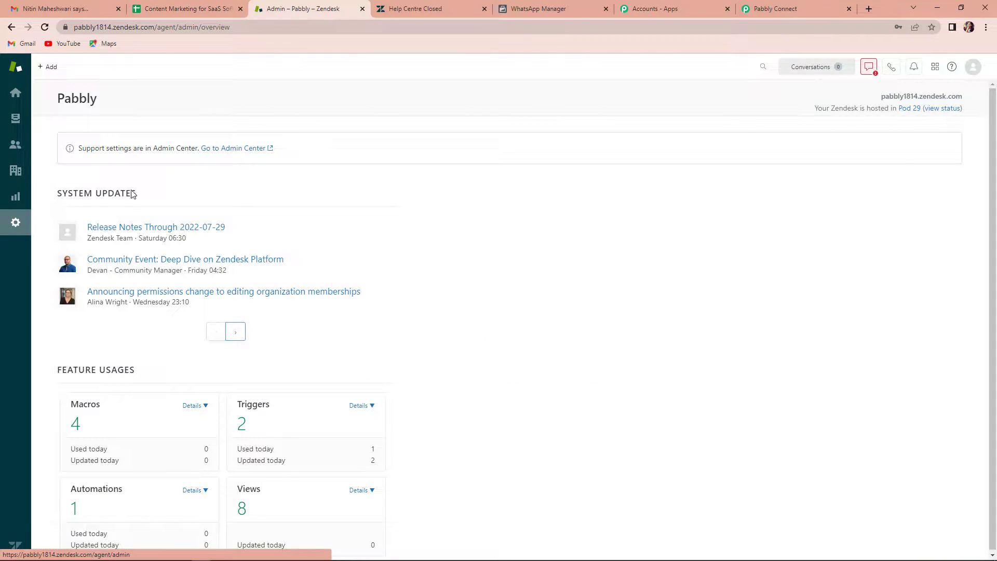
left_click(246, 149)
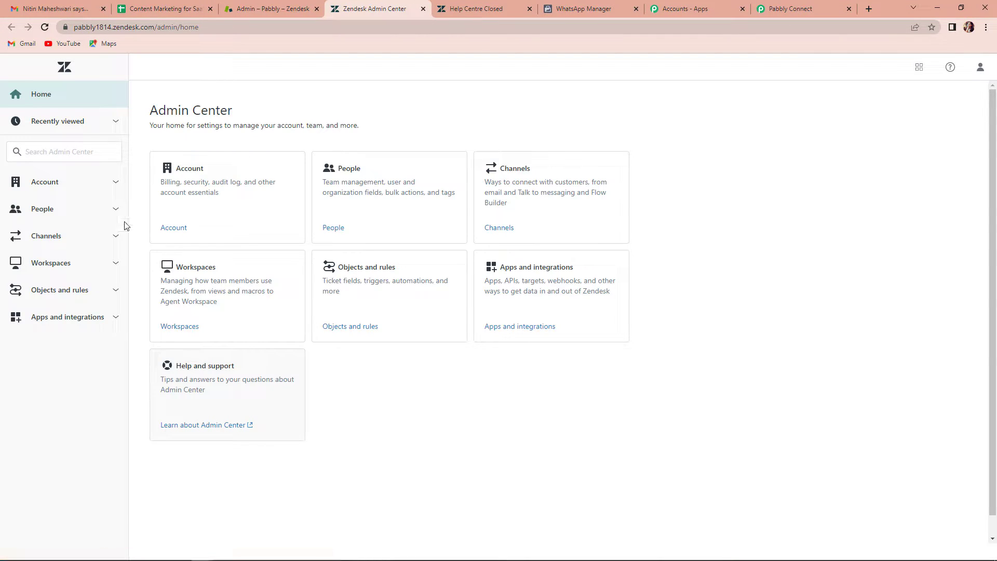
left_click(86, 326)
scroll(89, 412, "down", 1)
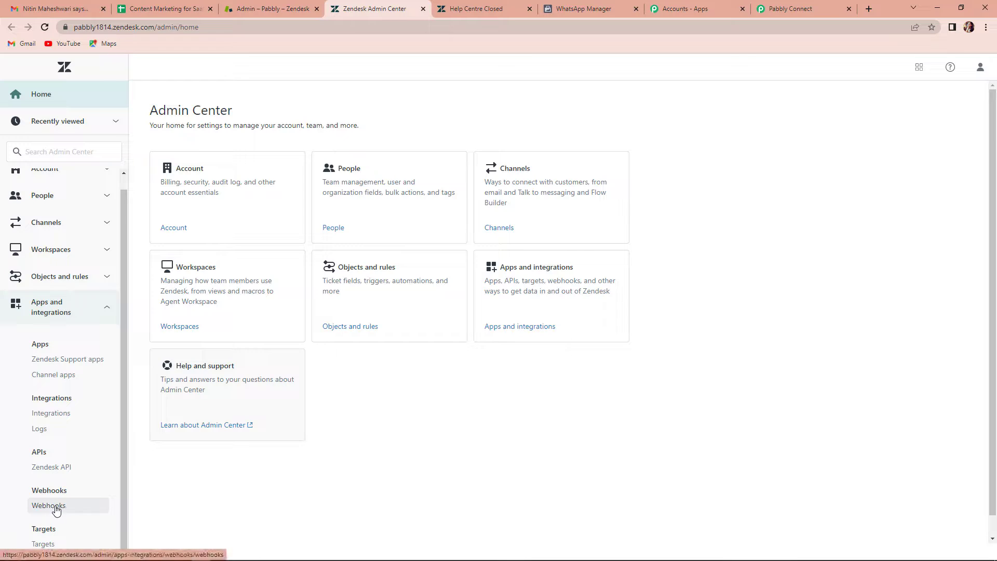
left_click(58, 506)
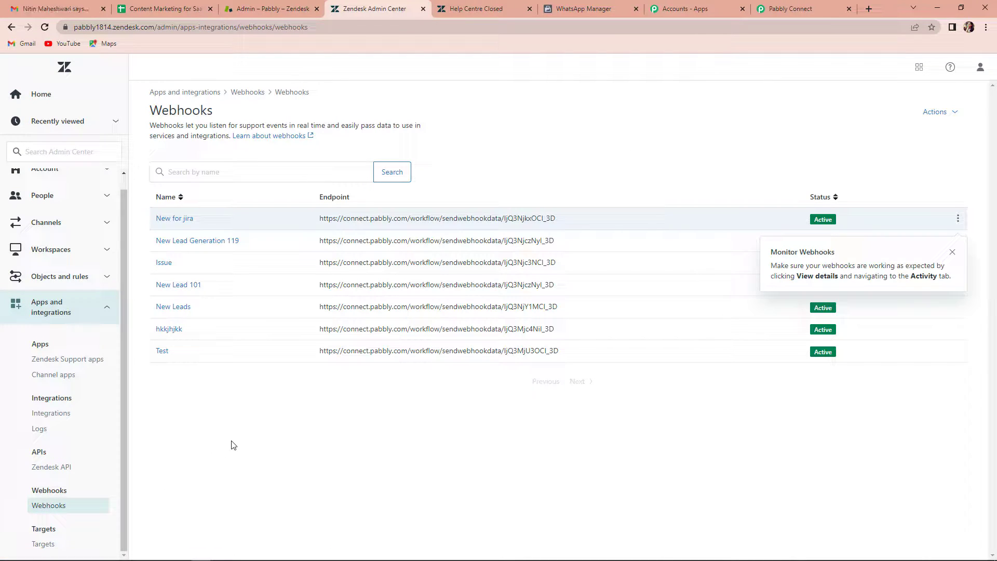
left_click(953, 252)
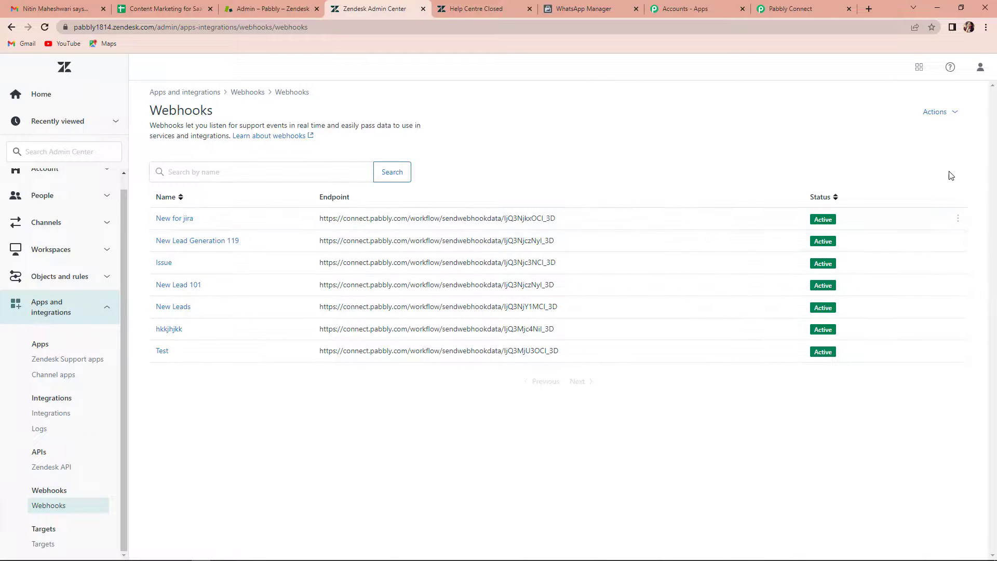
left_click(940, 119)
left_click(866, 135)
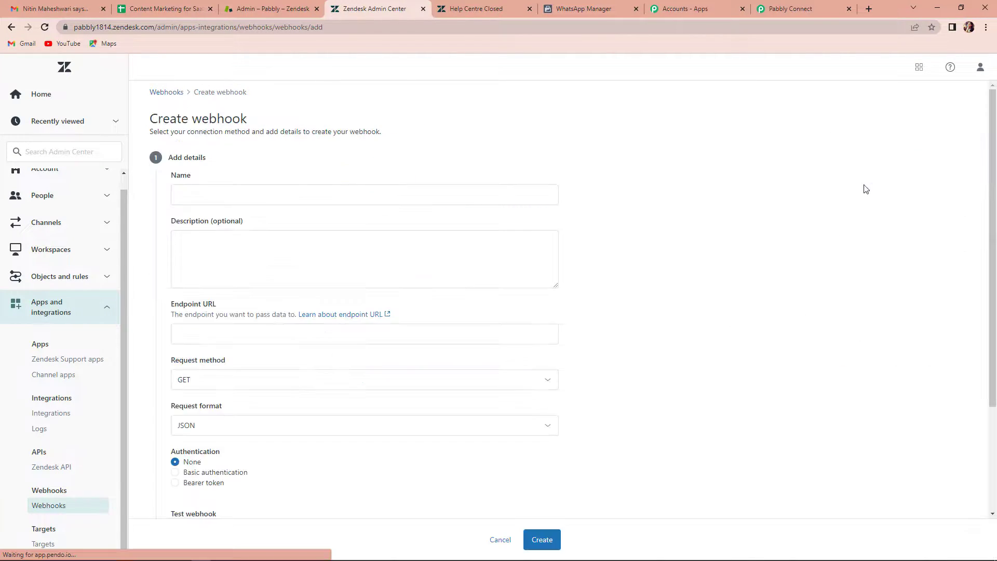
- Name the webhook 'Zendesk Webhook 101' with the description 'Add Lead de'
left_click(201, 193)
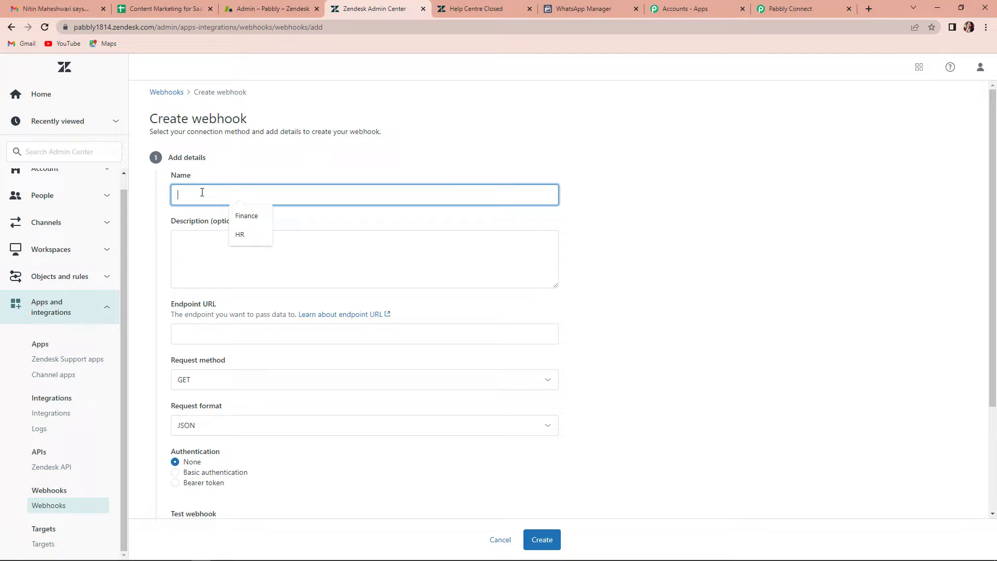
type("Zen")
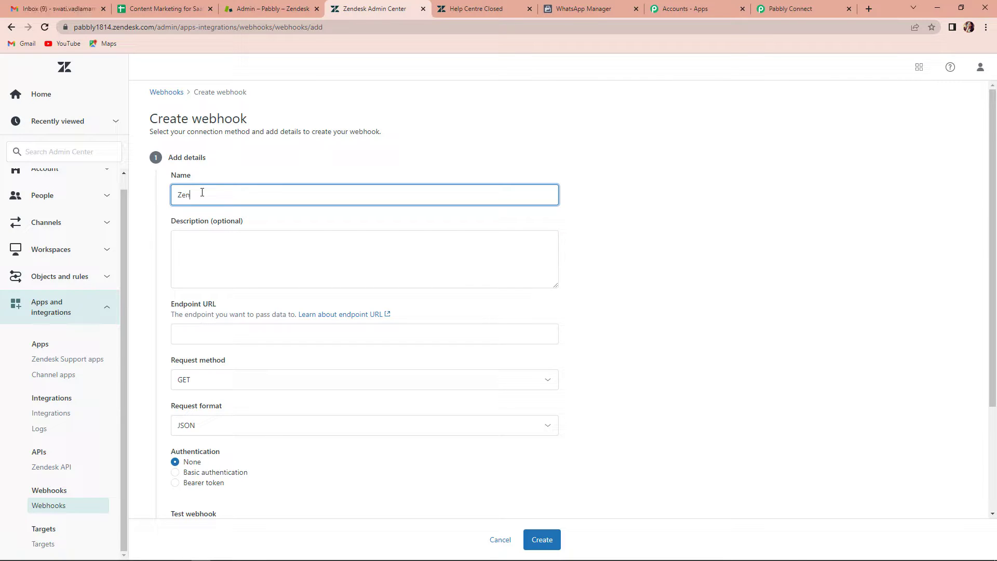
type("desk Webhook 101")
left_click(644, 245)
left_click(207, 246)
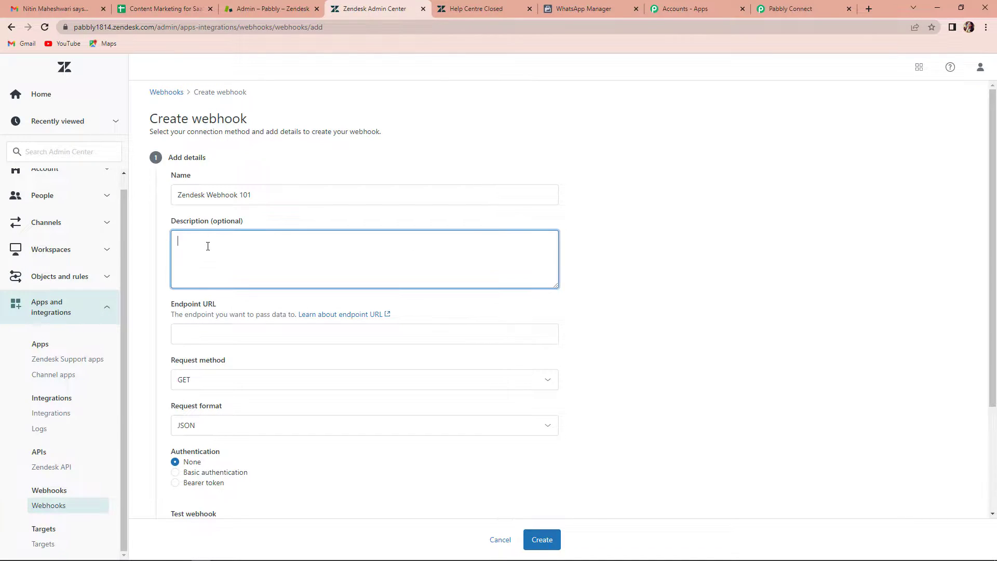
type("Add Lead details")
left_click(704, 311)
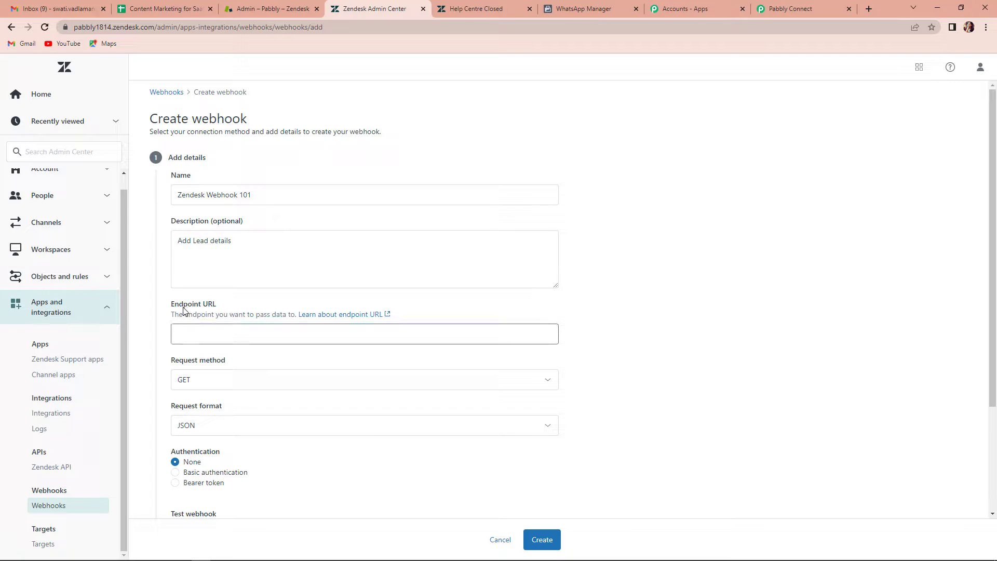
- Set the webhook endpoint to the copied Pabbly webhook URL with the POST method
left_click(803, 12)
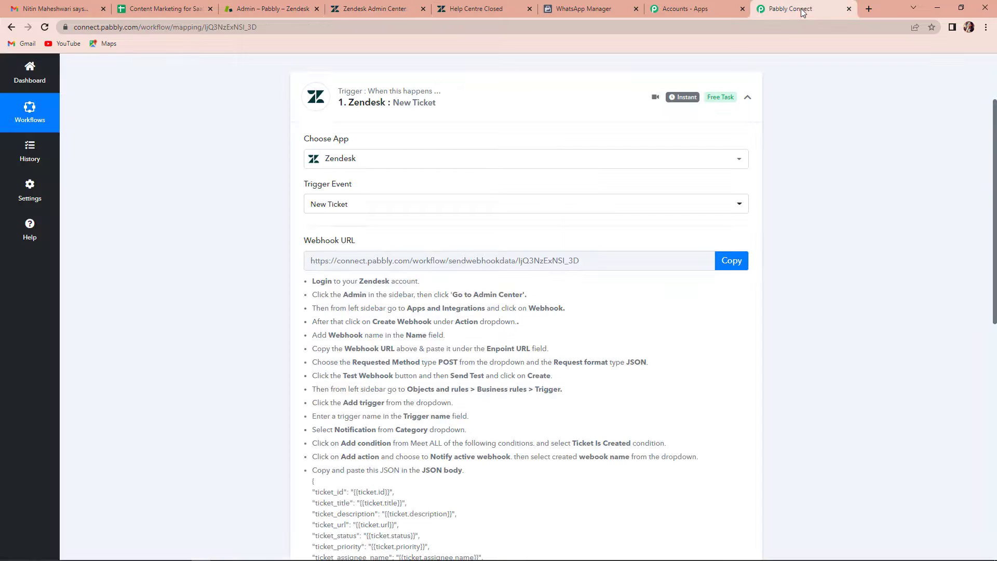
left_click(738, 265)
left_click(372, 8)
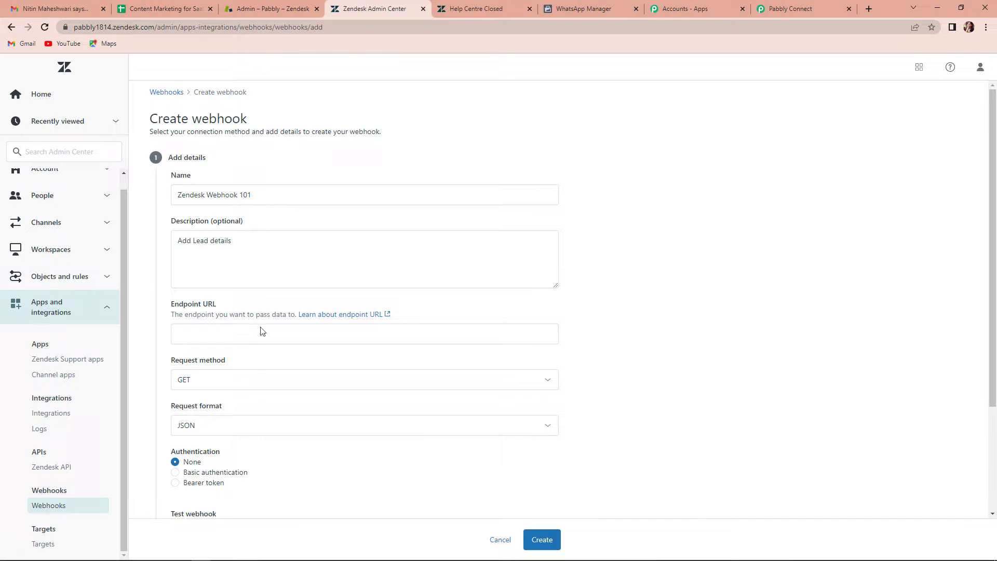
left_click(236, 341)
key("ctrl+v")
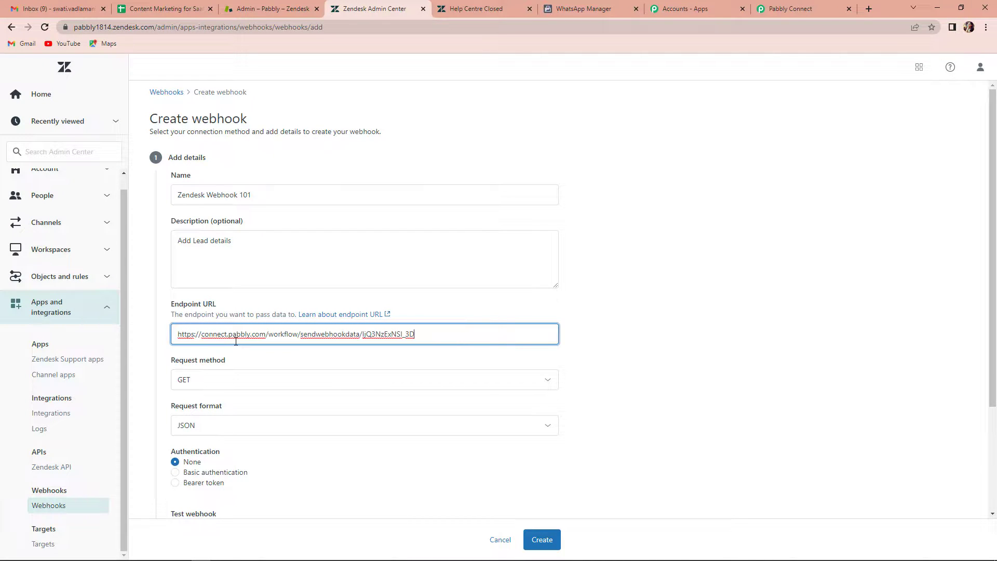
left_click(753, 379)
scroll(298, 376, "down", 3)
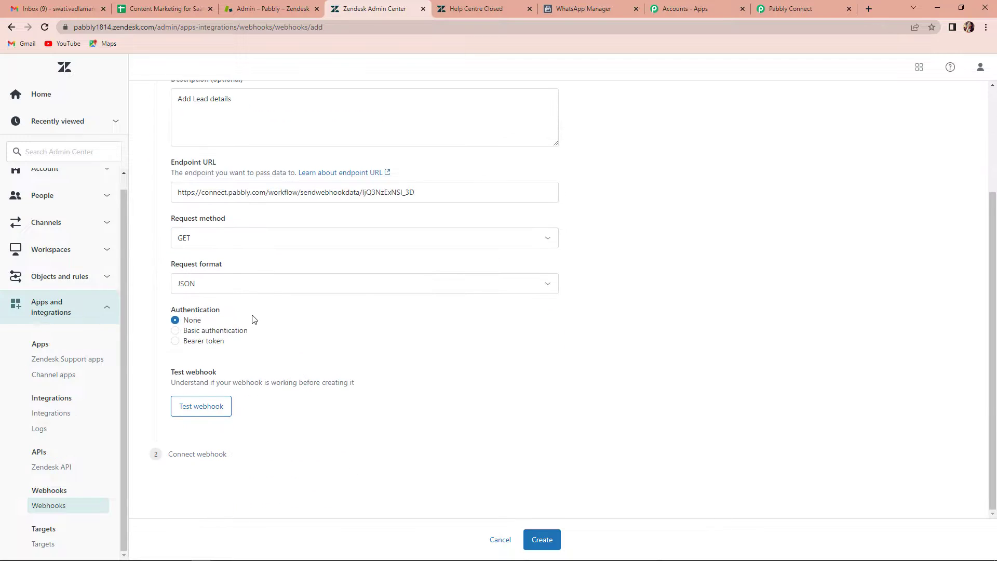
left_click(216, 240)
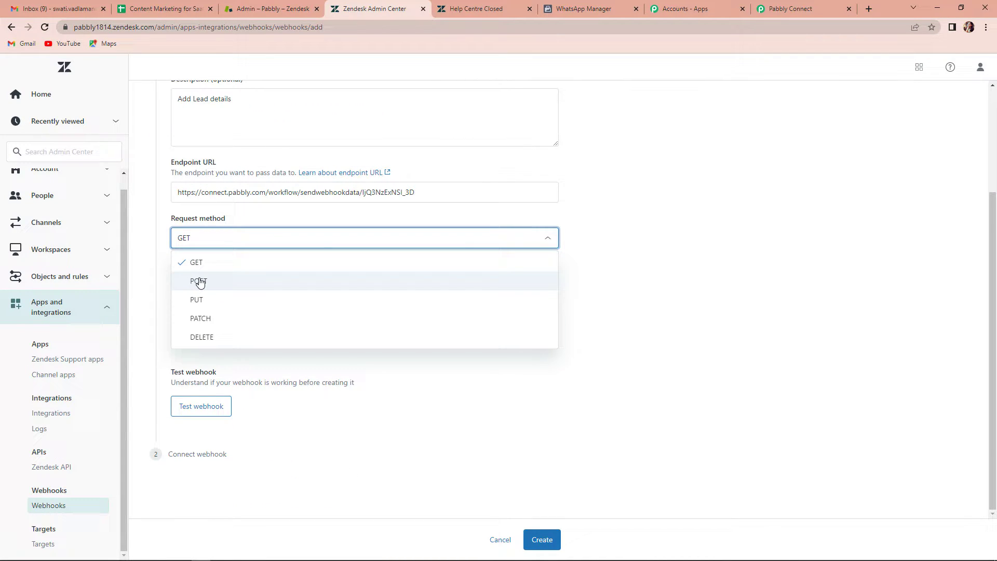
left_click(200, 281)
left_click(646, 248)
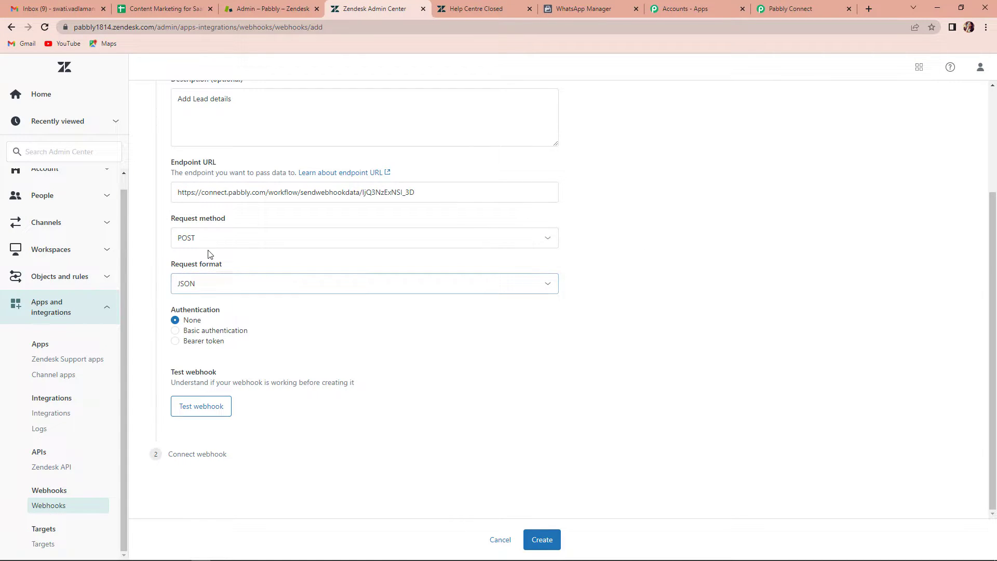
- Send a sample test ticket, confirm 200 OK, and create the webhook
left_click(197, 407)
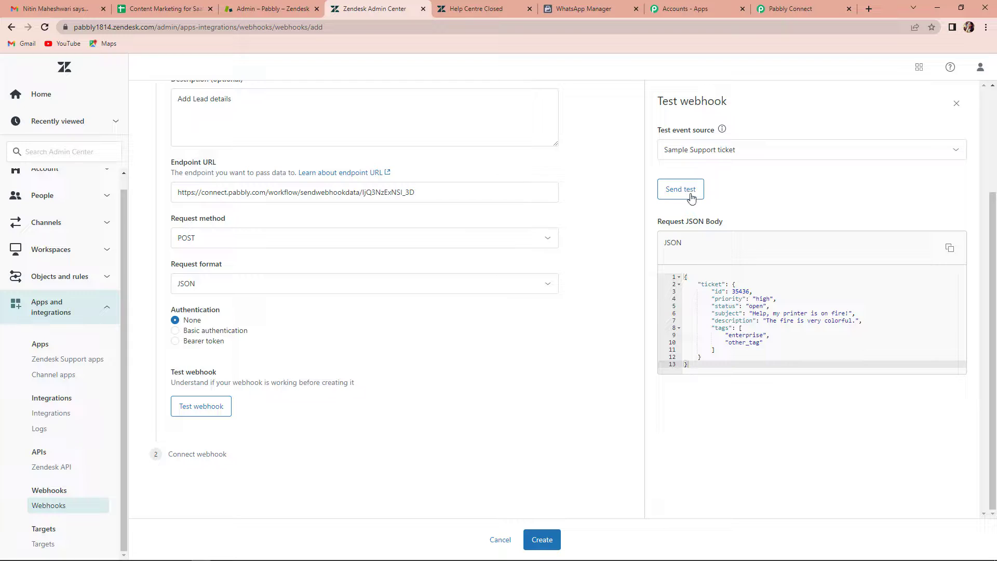
left_click(683, 191)
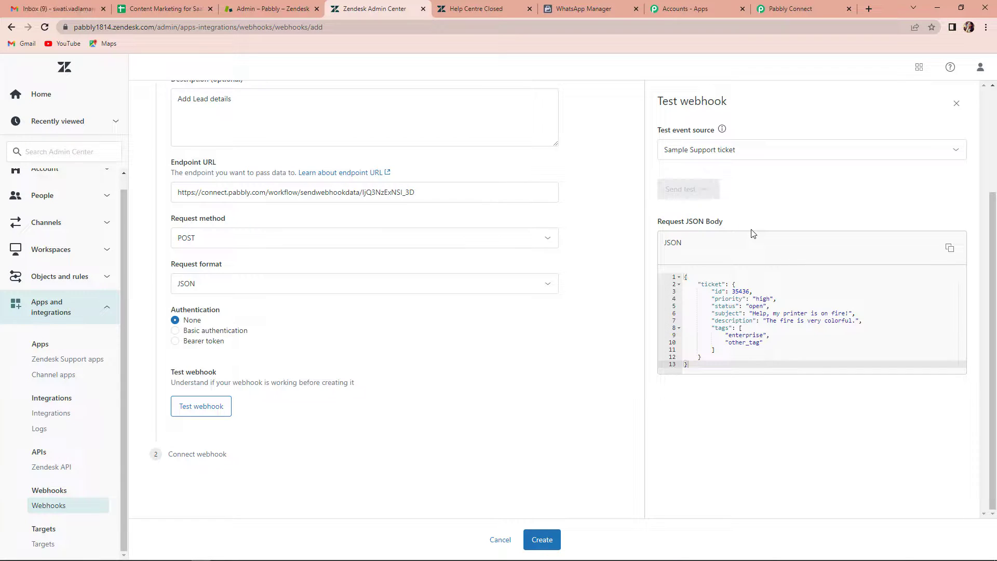
scroll(764, 279, "down", 2)
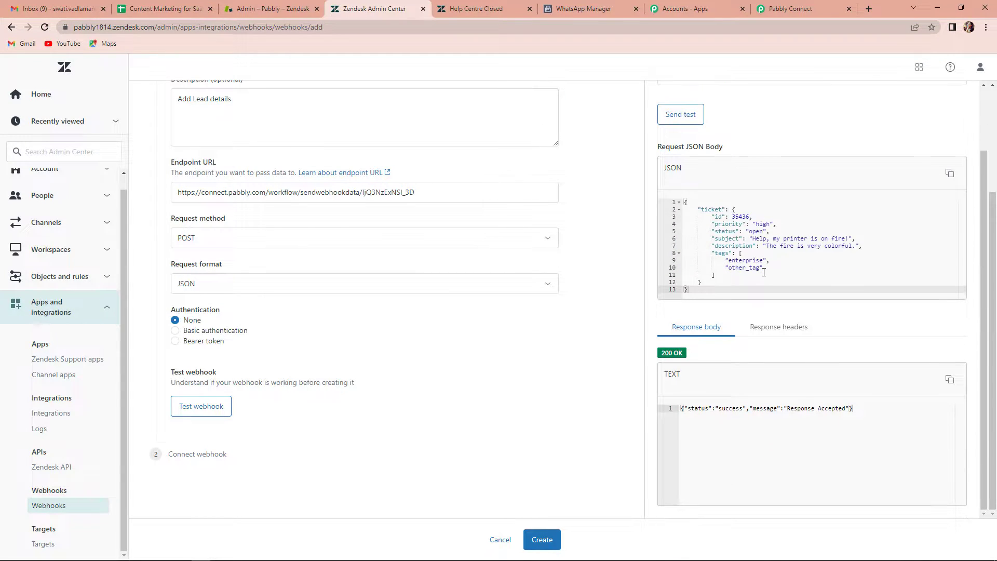
left_click(543, 540)
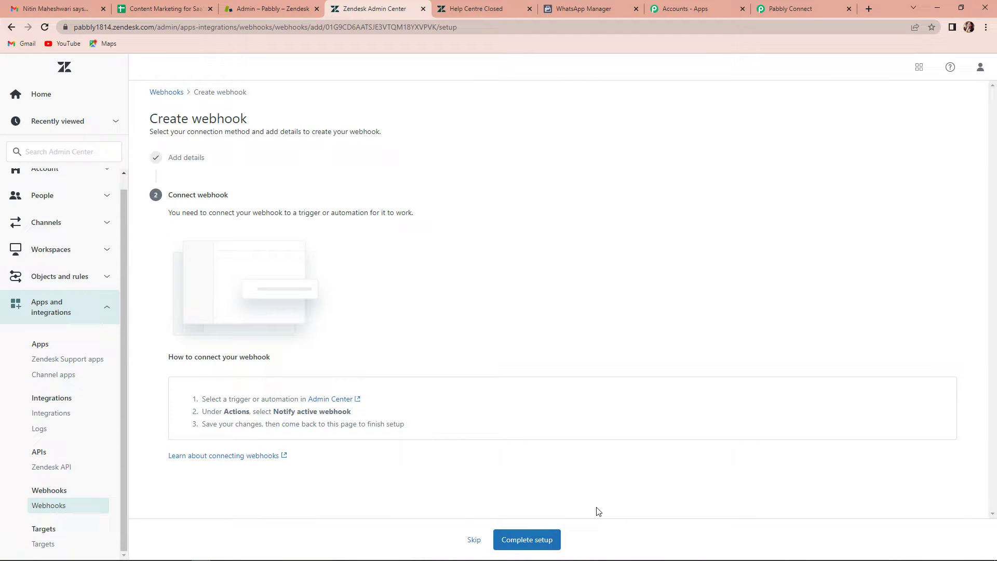
- Go to Objects and rules > Triggers and start a new trigger
left_click(67, 280)
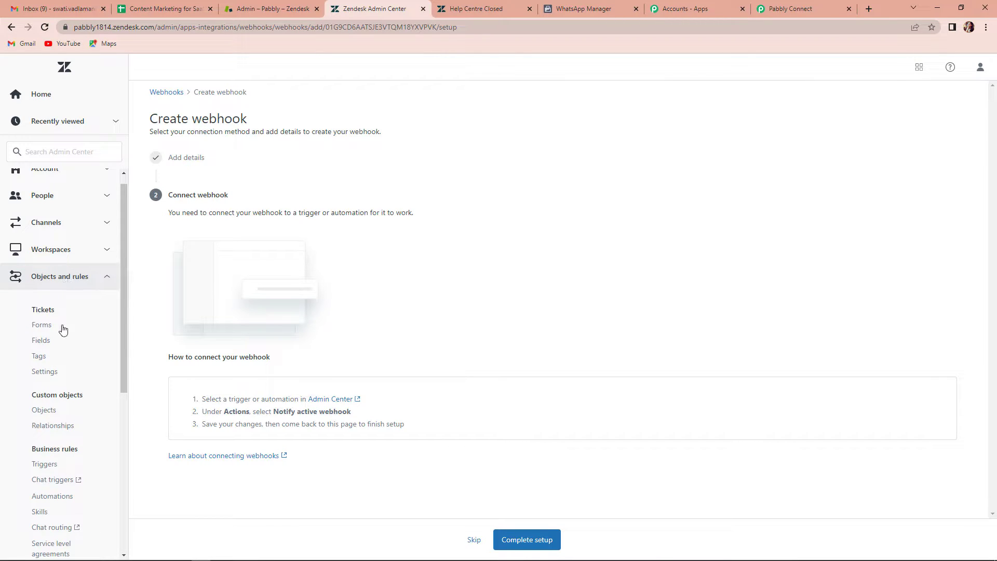
scroll(62, 327, "down", 3)
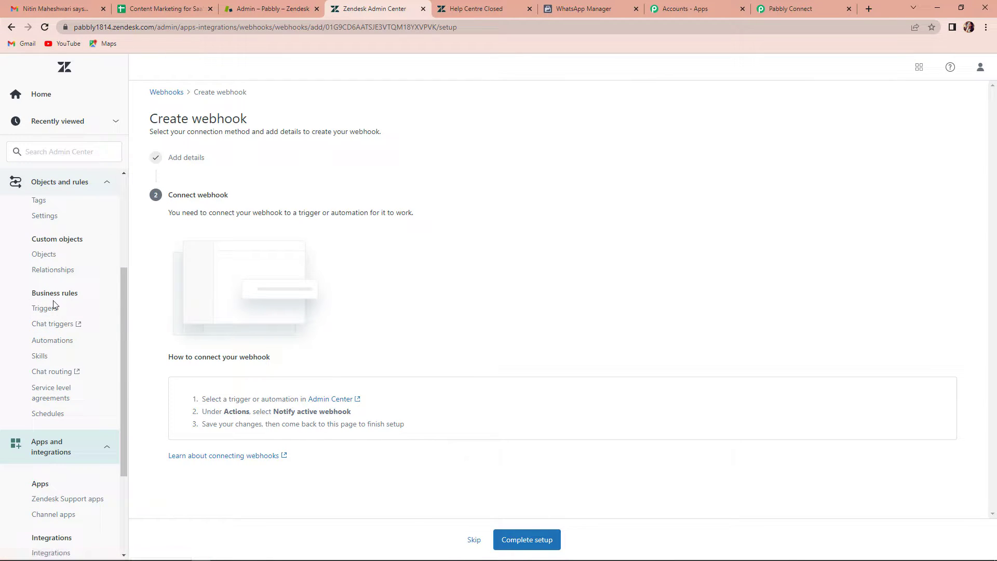
left_click(47, 309)
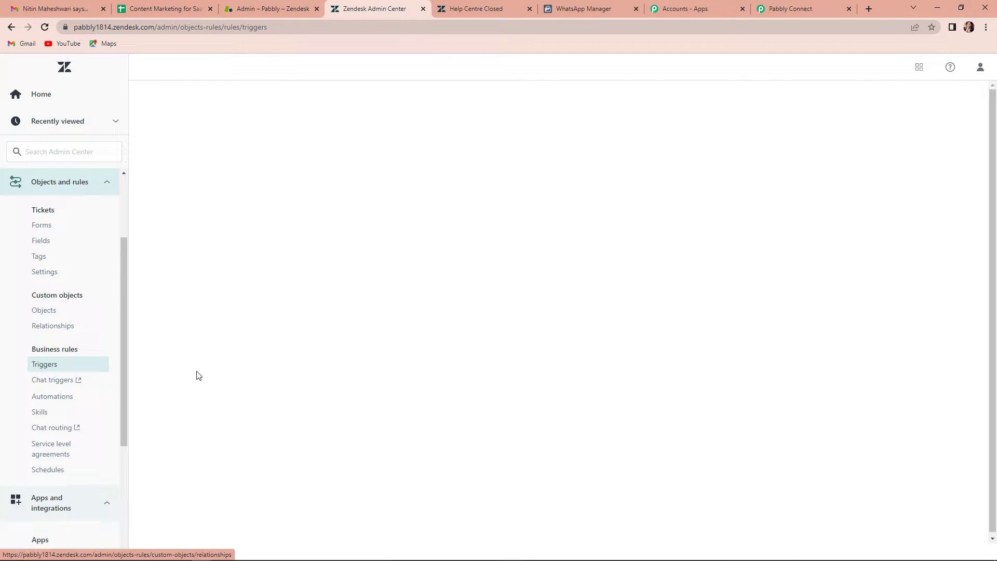
left_click(736, 188)
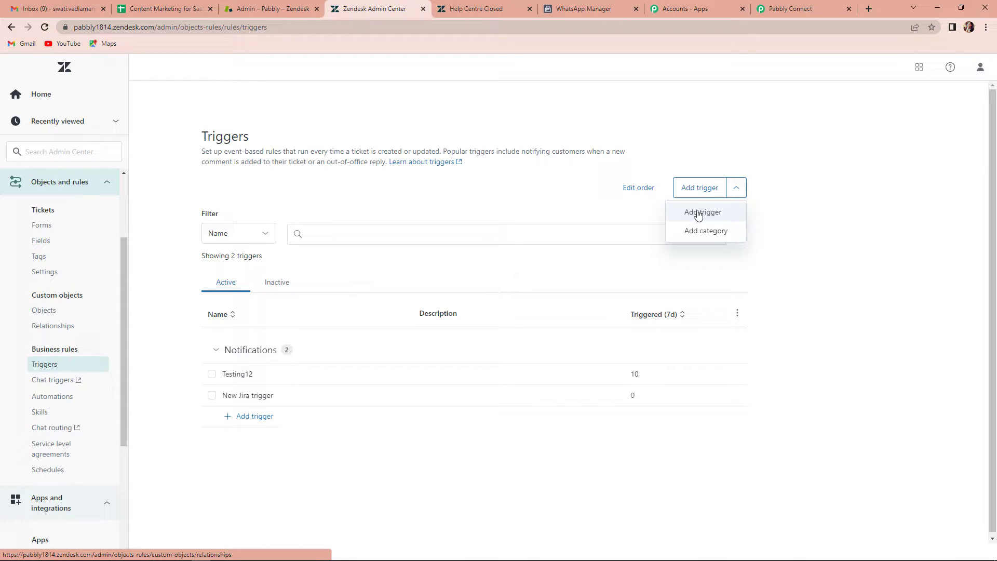
left_click(711, 211)
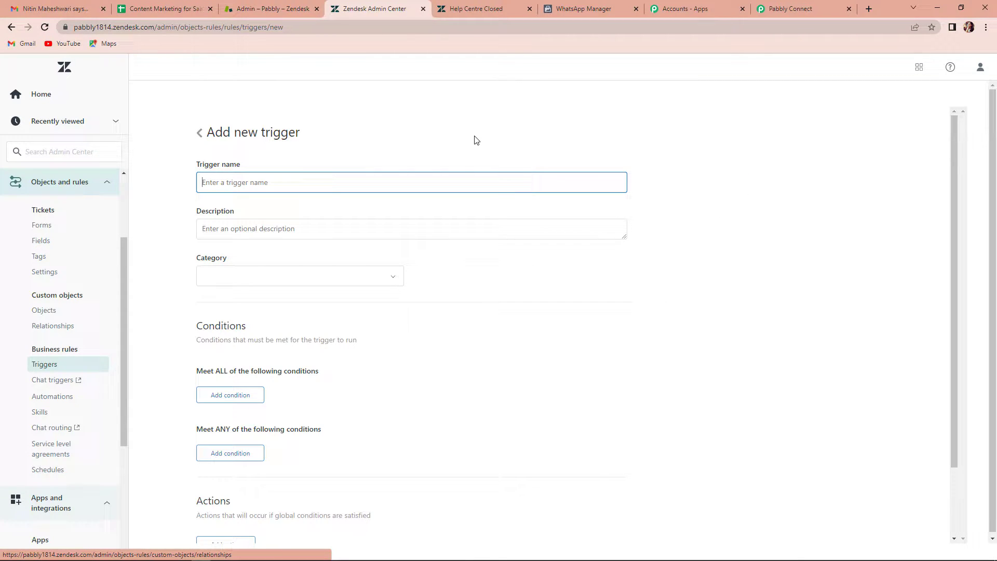
- Name the trigger 'New Lead Generation Trigger', describe it 'Generation of New Leads', category Notifications
type("New Lead Generayio")
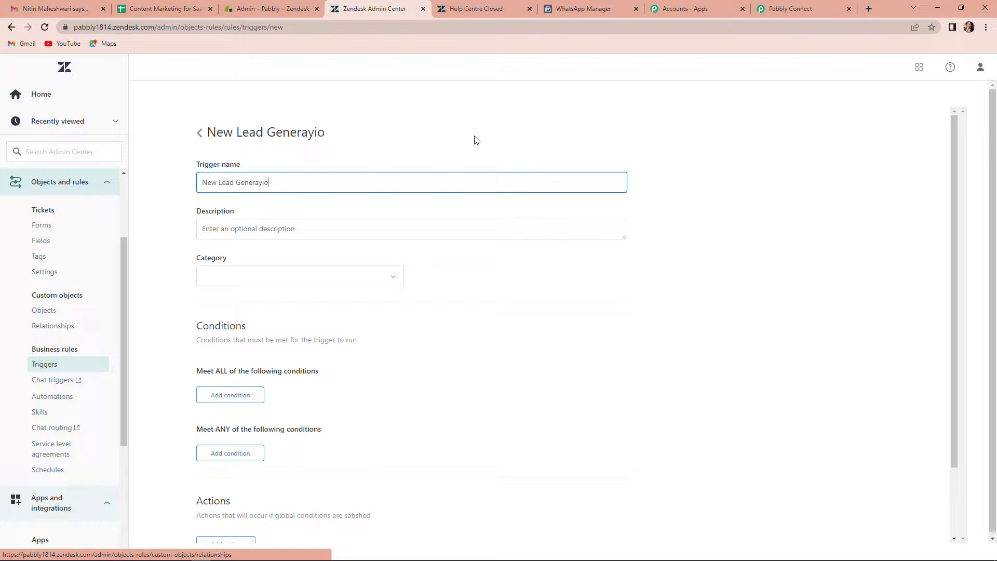
type("n Trigger")
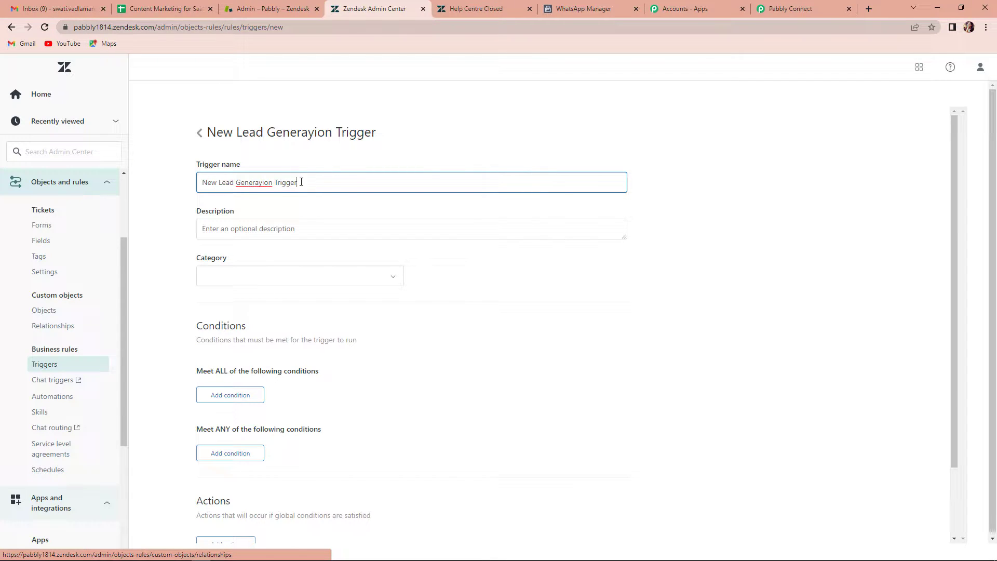
key("BackSpace")
type("t")
left_click(226, 230)
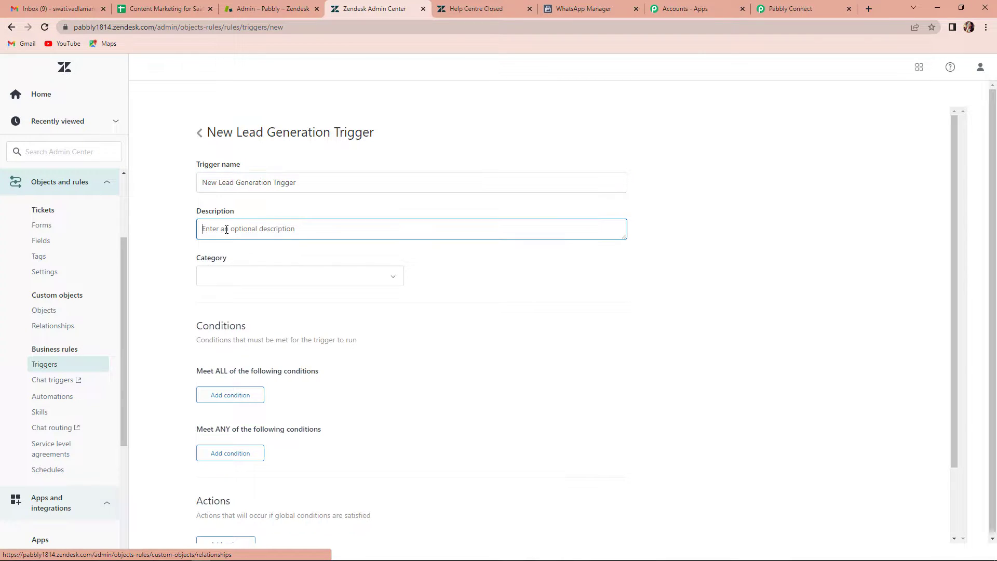
type("Generation of New Leads")
left_click(290, 279)
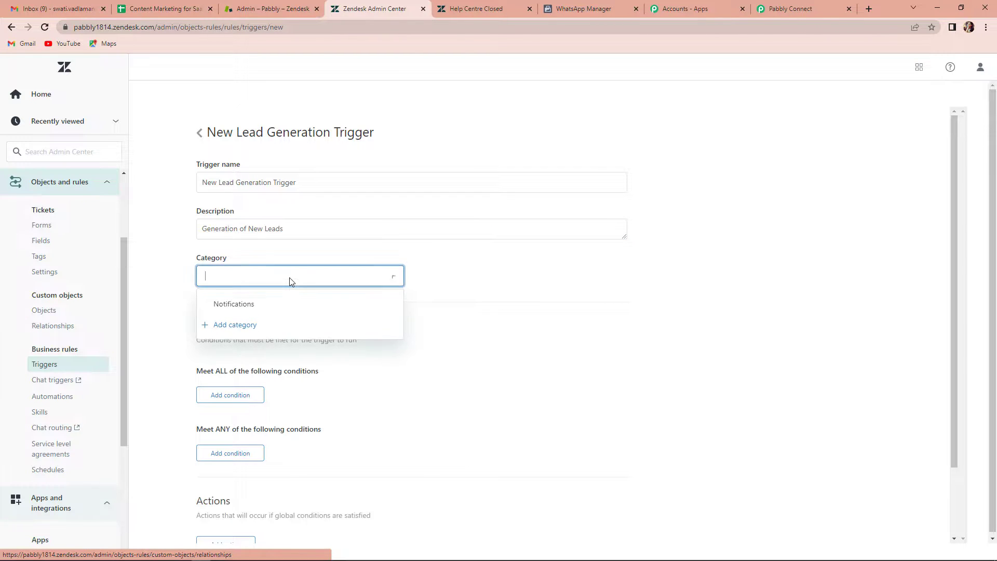
left_click(224, 304)
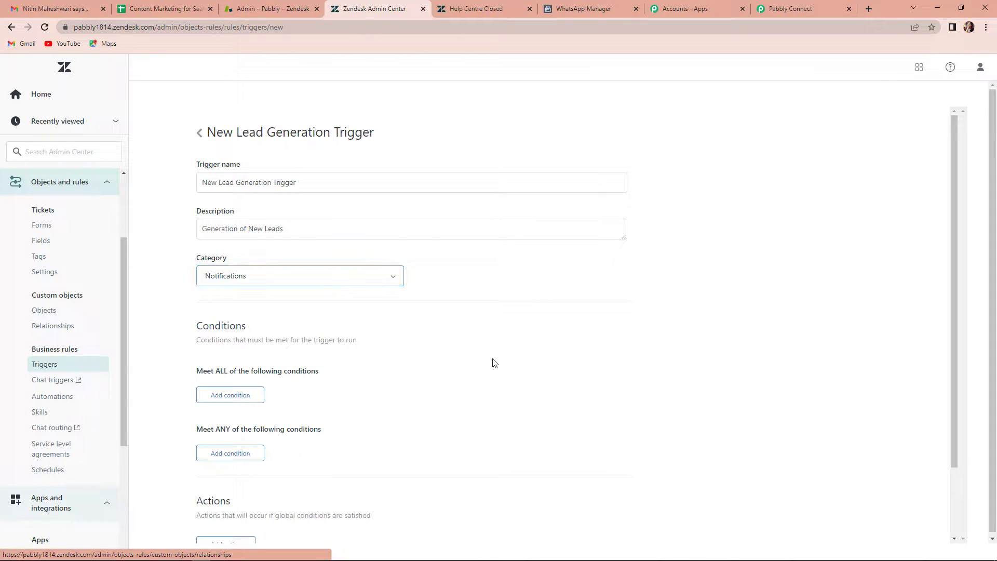
- Add the condition Ticket Is Created to the trigger
scroll(389, 345, "down", 1)
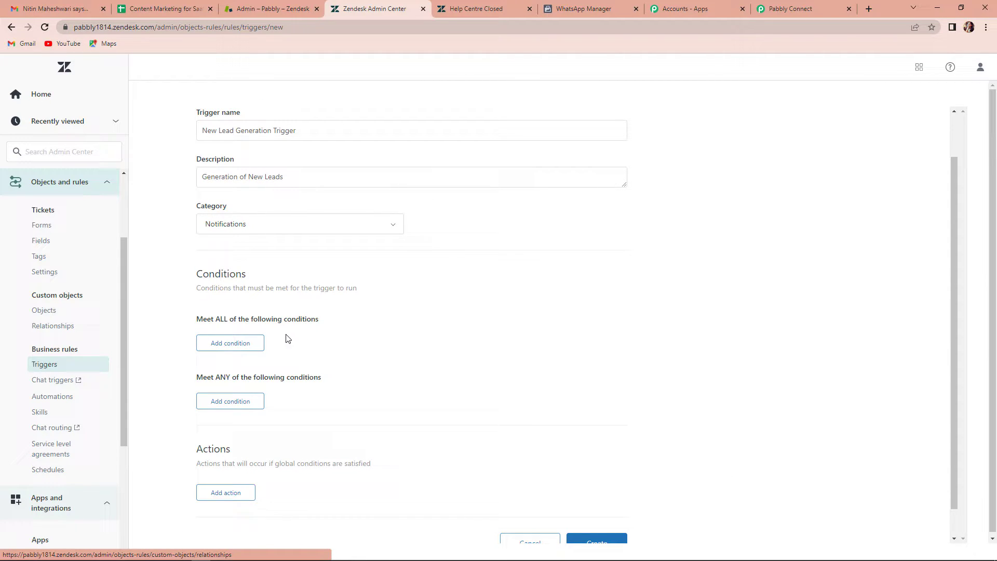
left_click(223, 344)
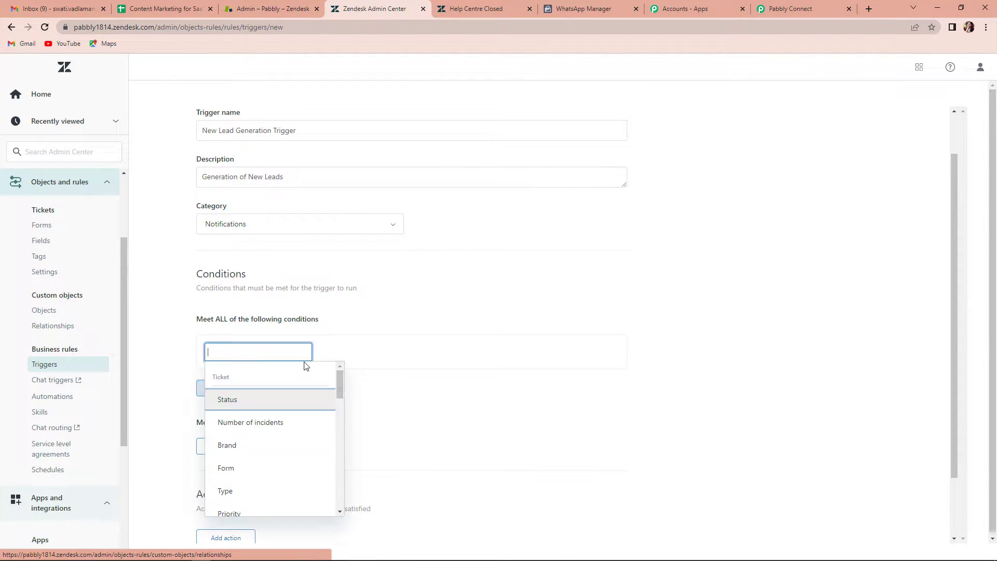
scroll(280, 461, "down", 5)
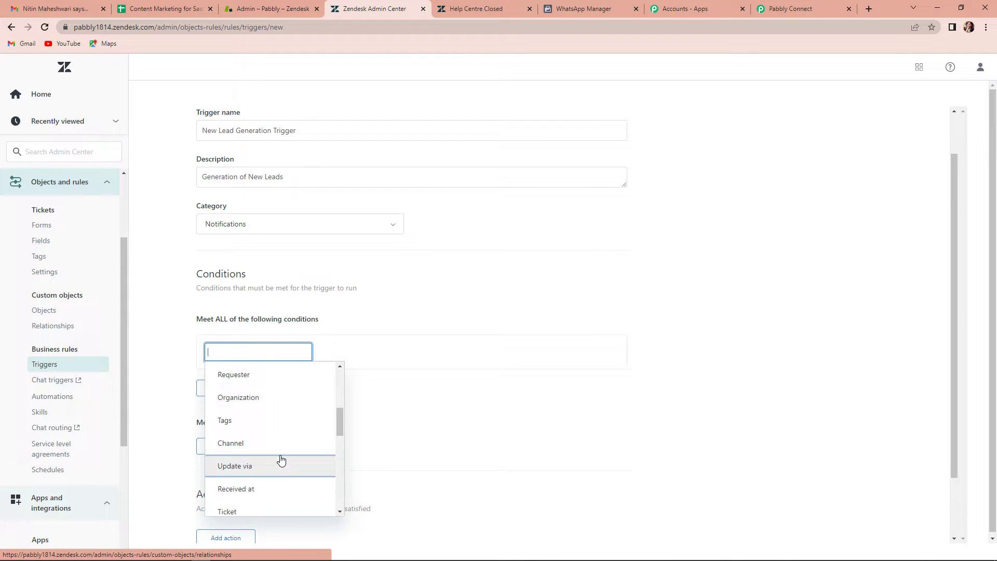
left_click(229, 467)
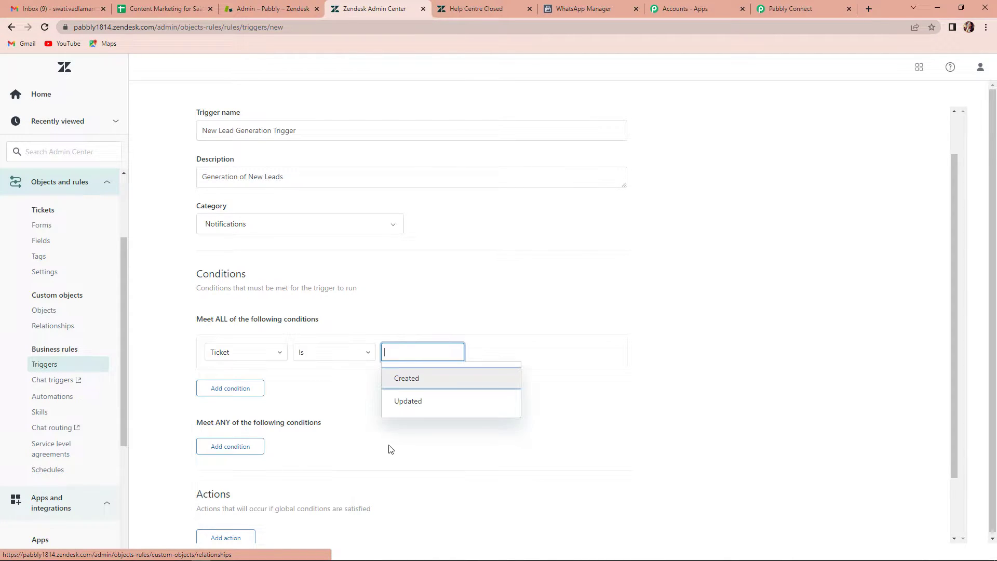
left_click(417, 383)
- Add a Notify active webhook action targeting Zendesk Webhook 101, then view Pabbly's instructions
scroll(441, 423, "down", 2)
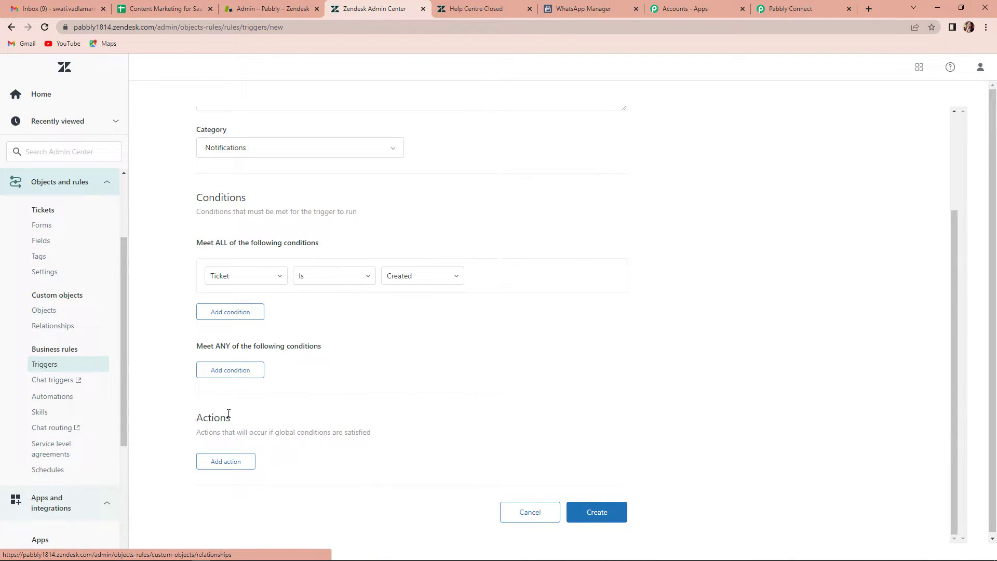
left_click(223, 461)
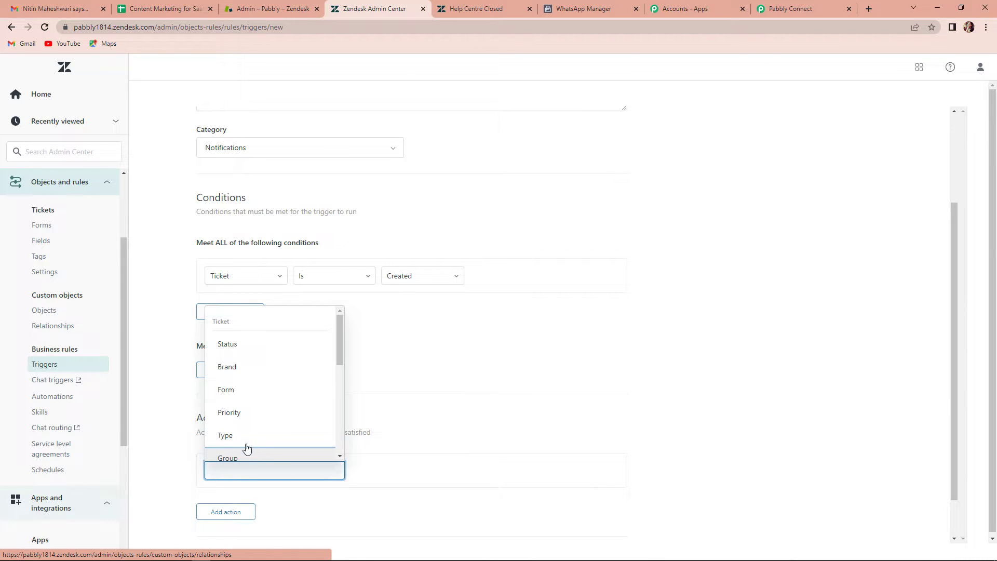
scroll(256, 411, "down", 6)
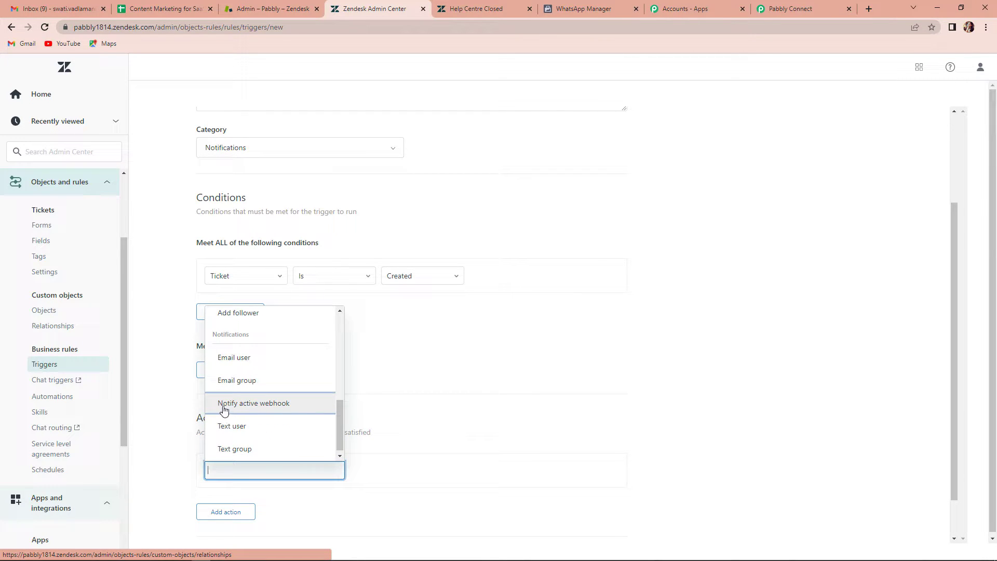
left_click(279, 408)
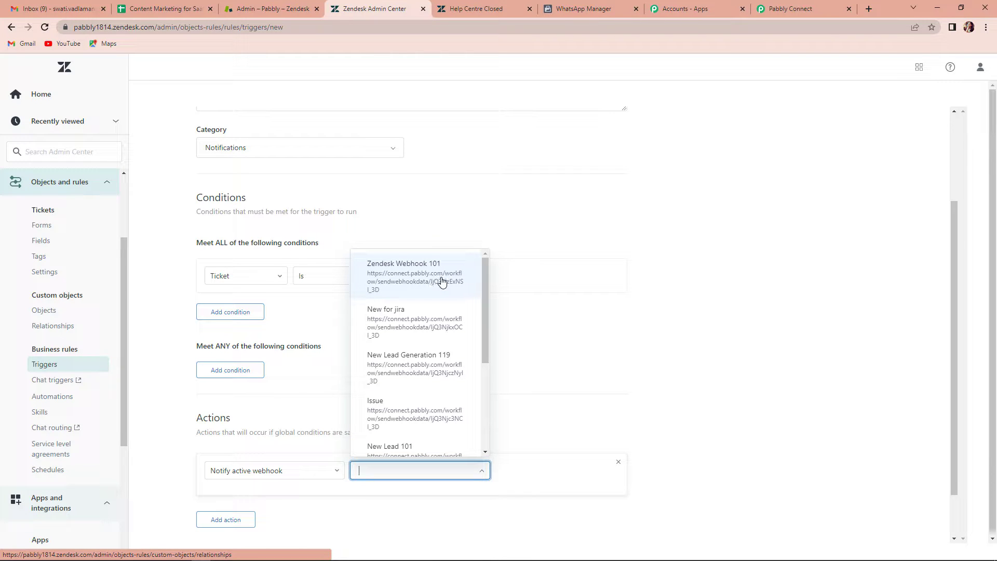
left_click(441, 282)
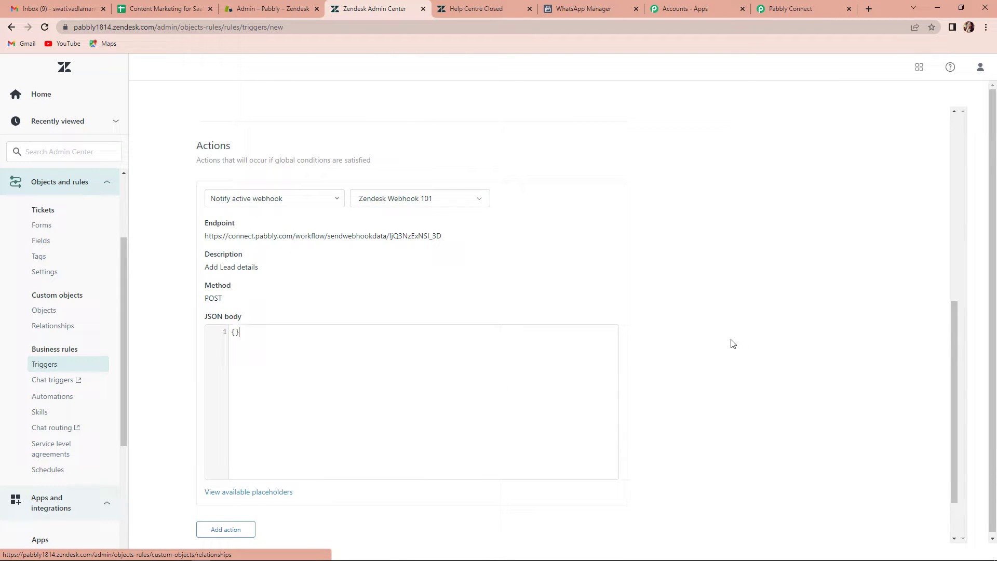
scroll(730, 343, "up", 7)
scroll(570, 140, "down", 1)
scroll(449, 199, "down", 7)
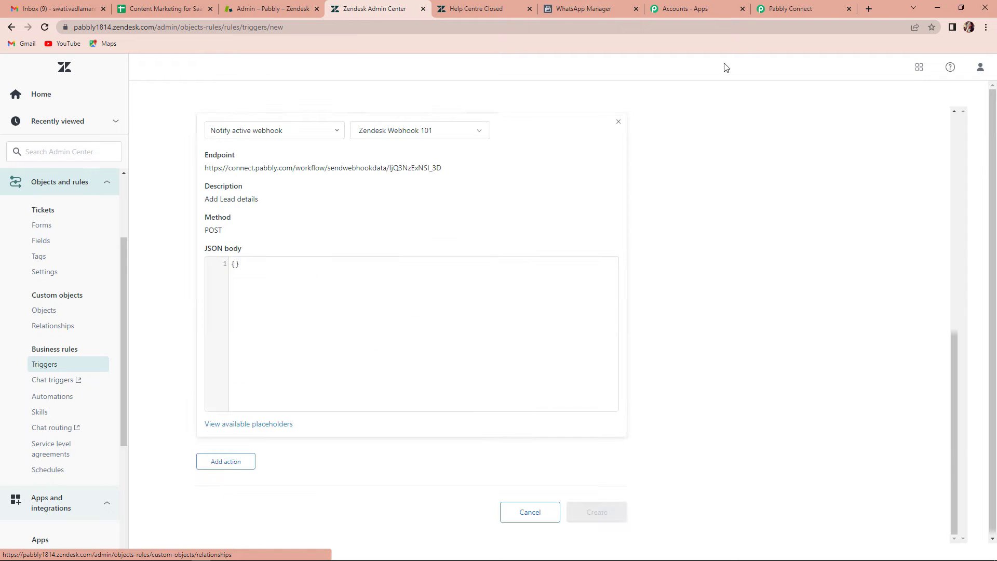
left_click(777, 8)
scroll(376, 414, "down", 4)
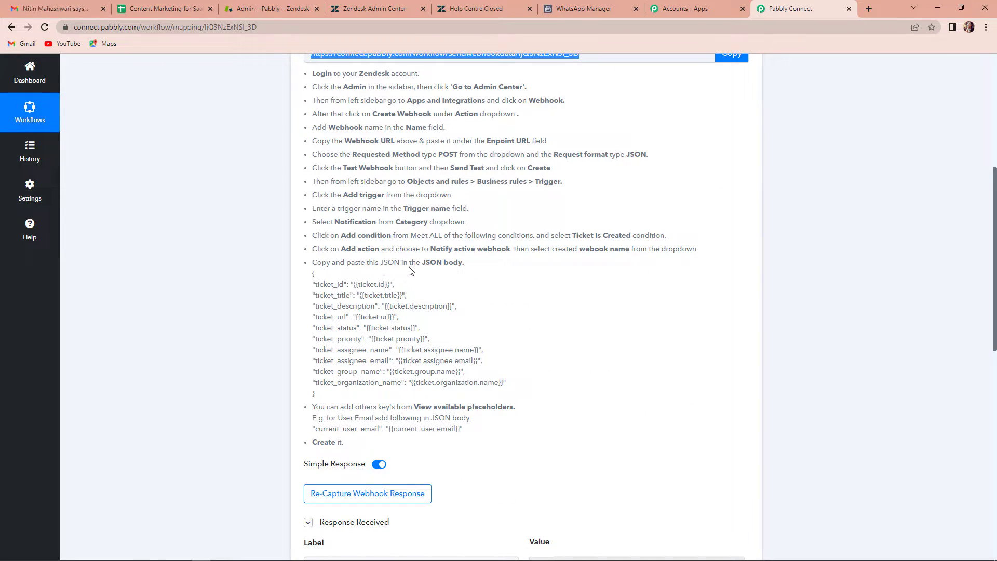
- Copy Pabbly's sample JSON body and paste it into the trigger's webhook body
left_click_drag(313, 275, 361, 396)
right_click(346, 352)
left_click(360, 360)
left_click(392, 14)
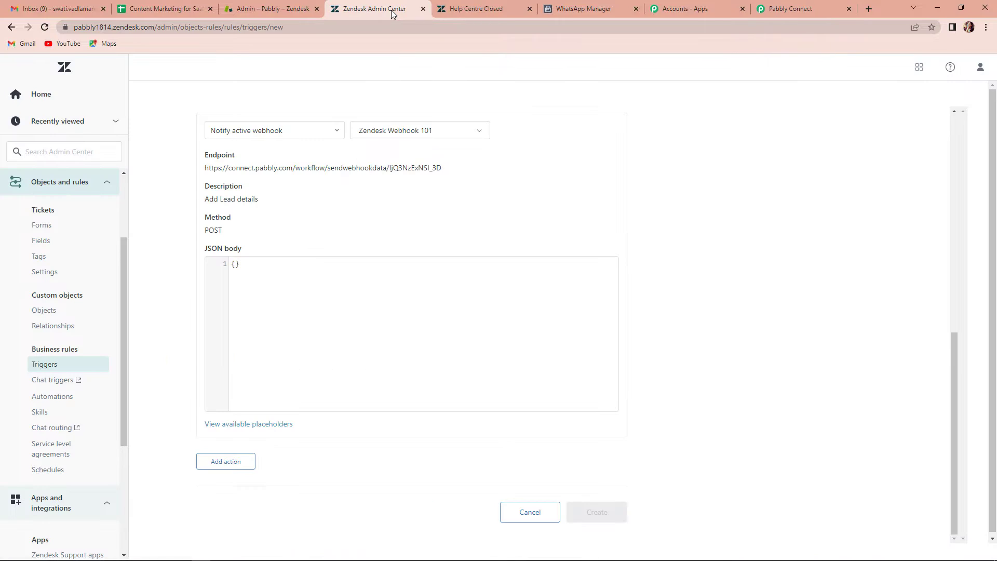
left_click(237, 265)
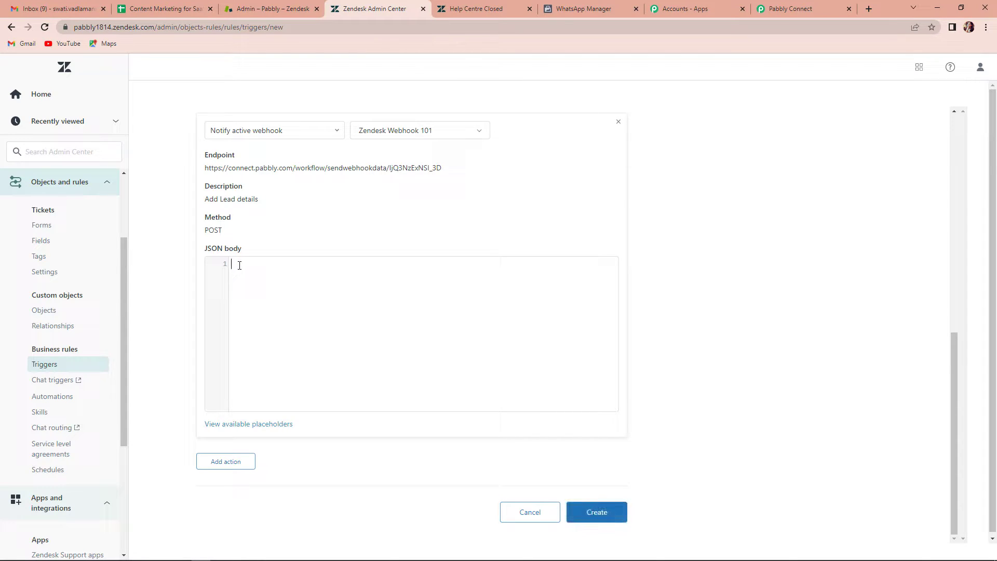
key("ctrl+v")
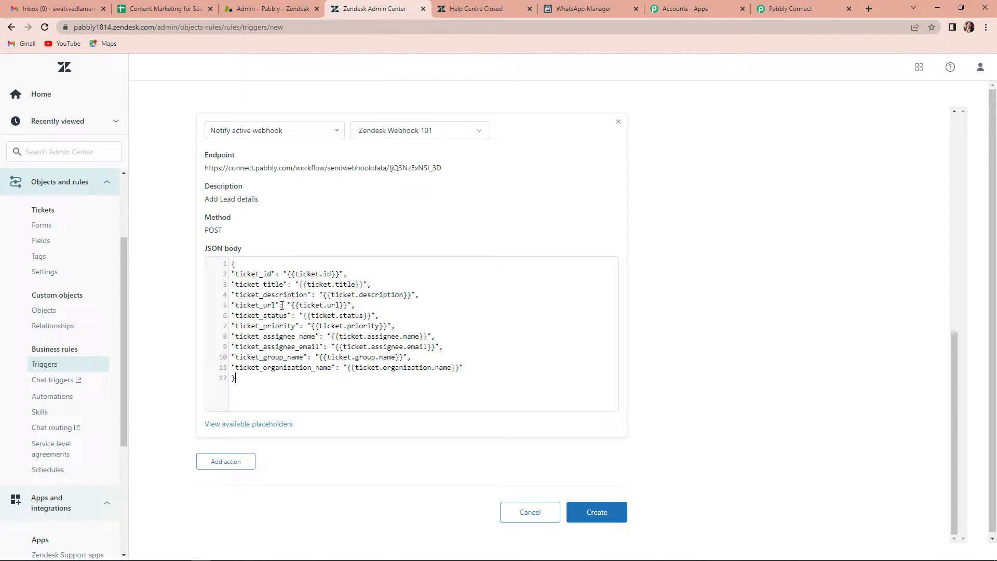
- Review the available placeholders, then save the New Lead Generation Trigger
left_click(275, 425)
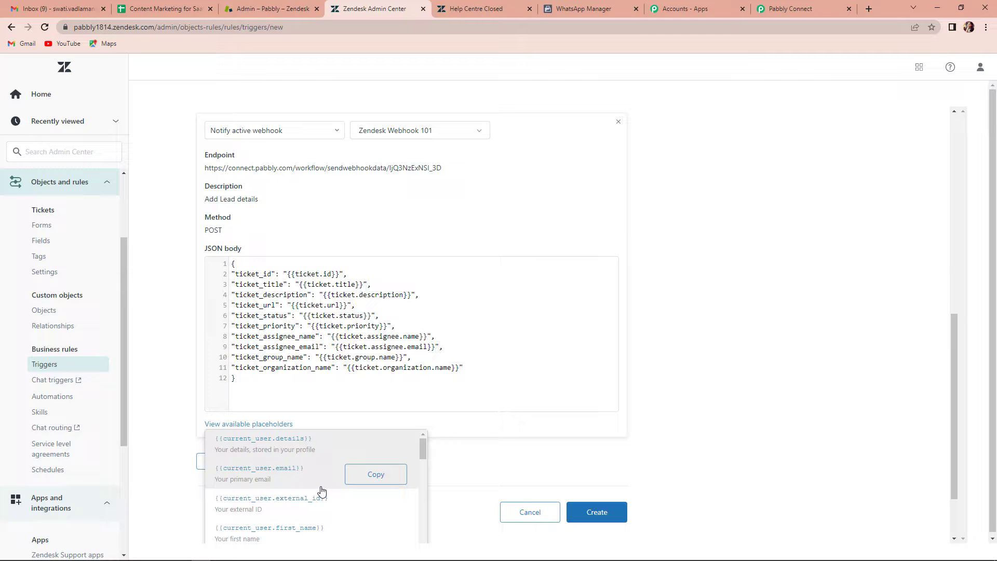
scroll(317, 498, "down", 1)
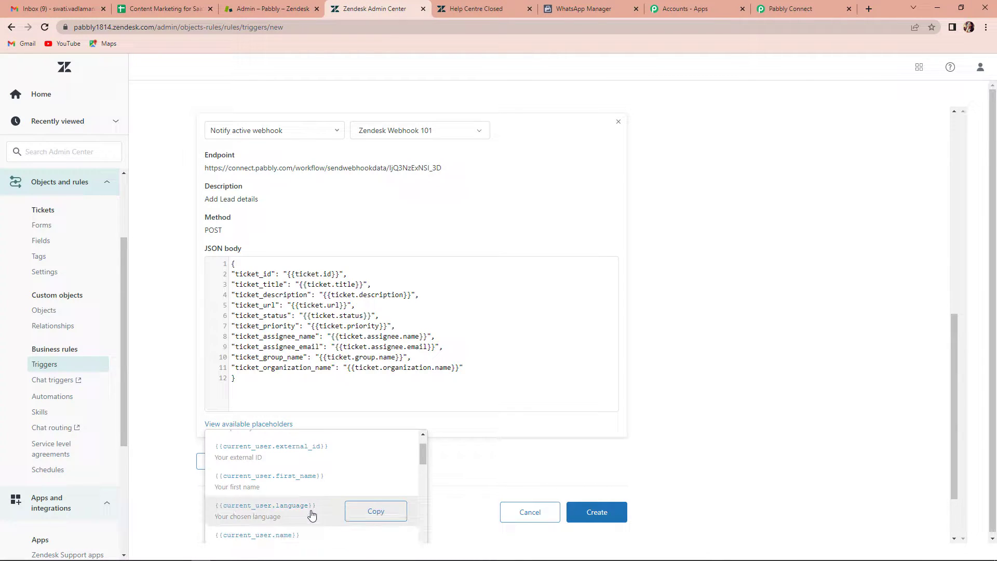
left_click_drag(422, 454, 424, 488)
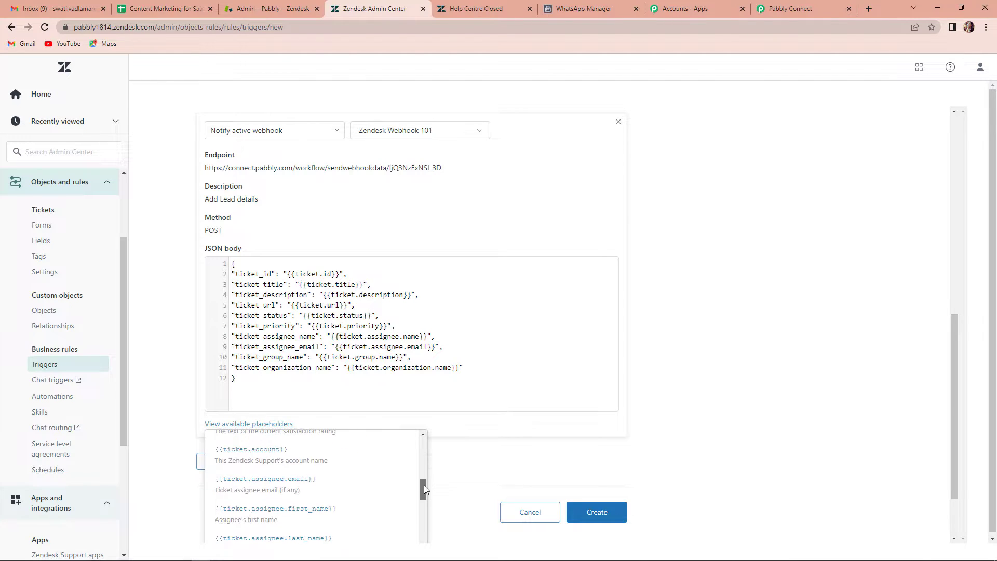
left_click(507, 396)
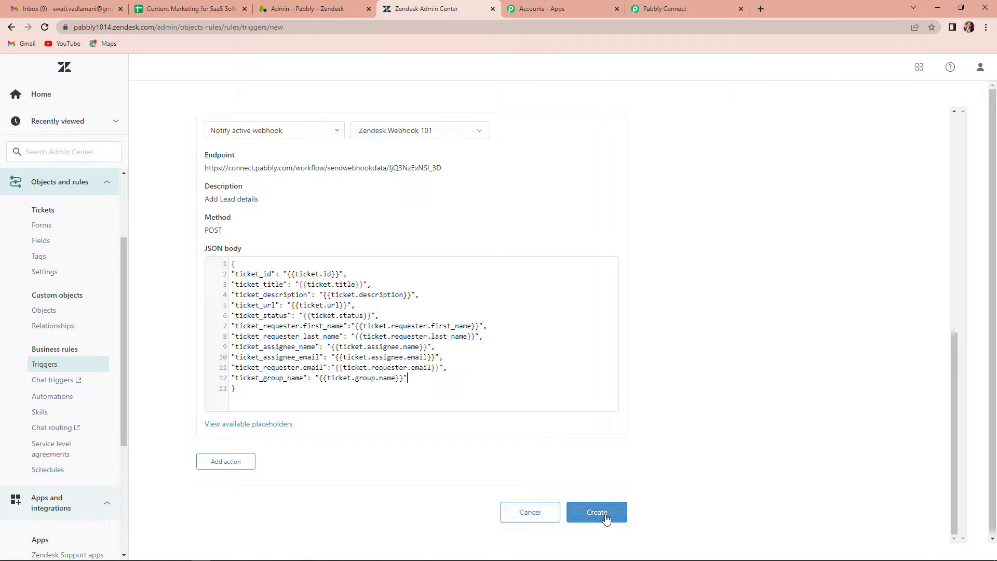
left_click(596, 515)
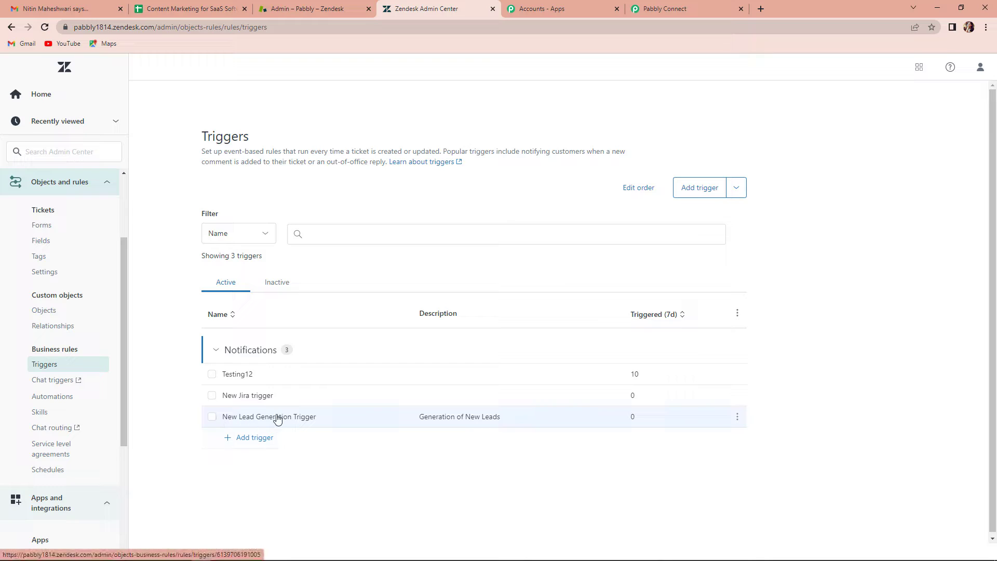
left_click(693, 11)
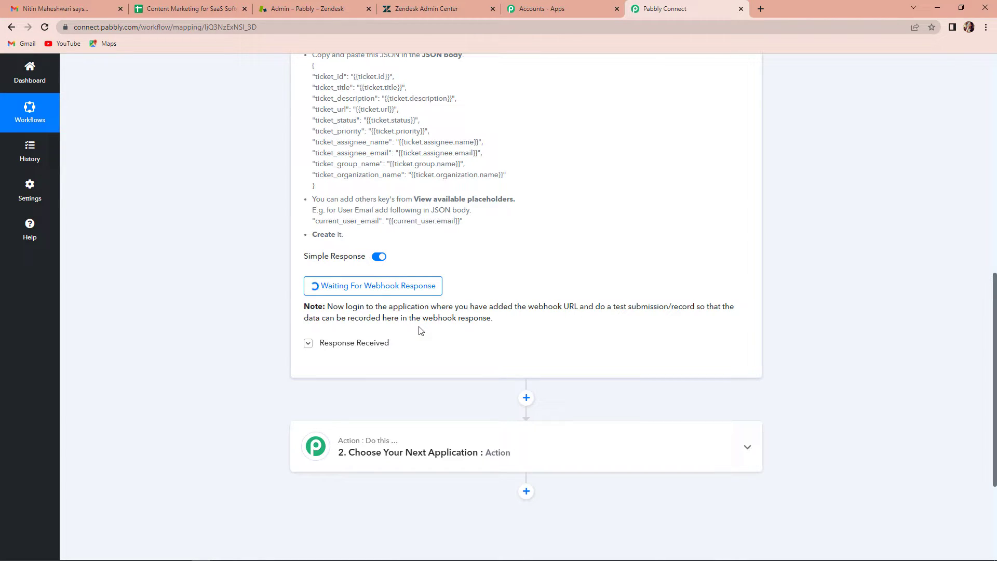
- Start a new Zendesk ticket from the Admin Center
left_click(415, 11)
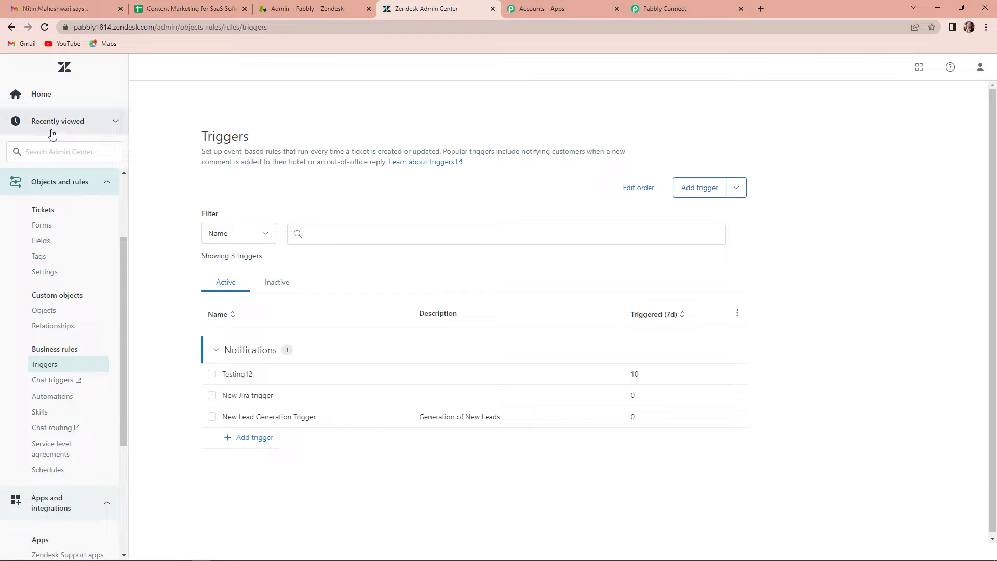
left_click(41, 97)
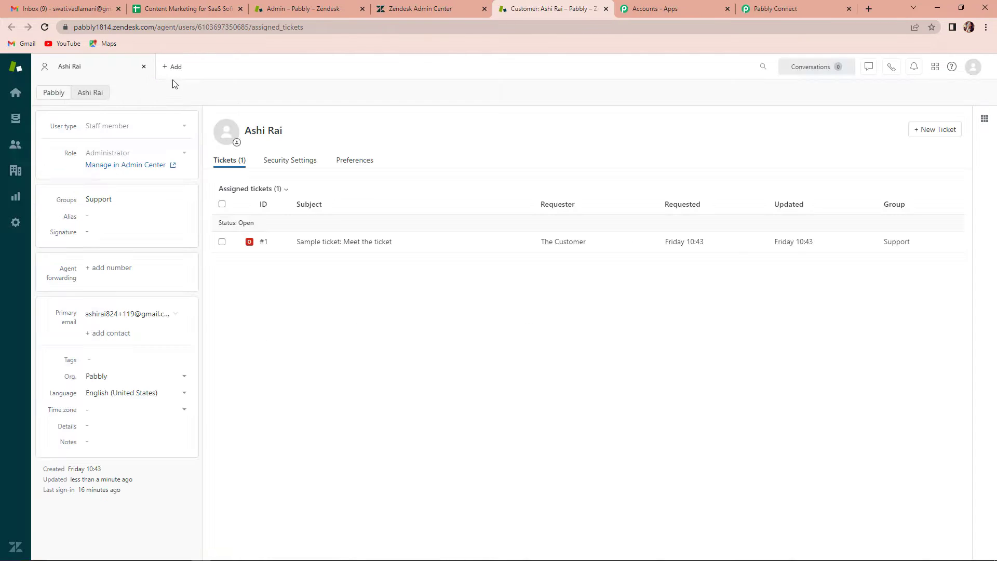
mouse_move(190, 78)
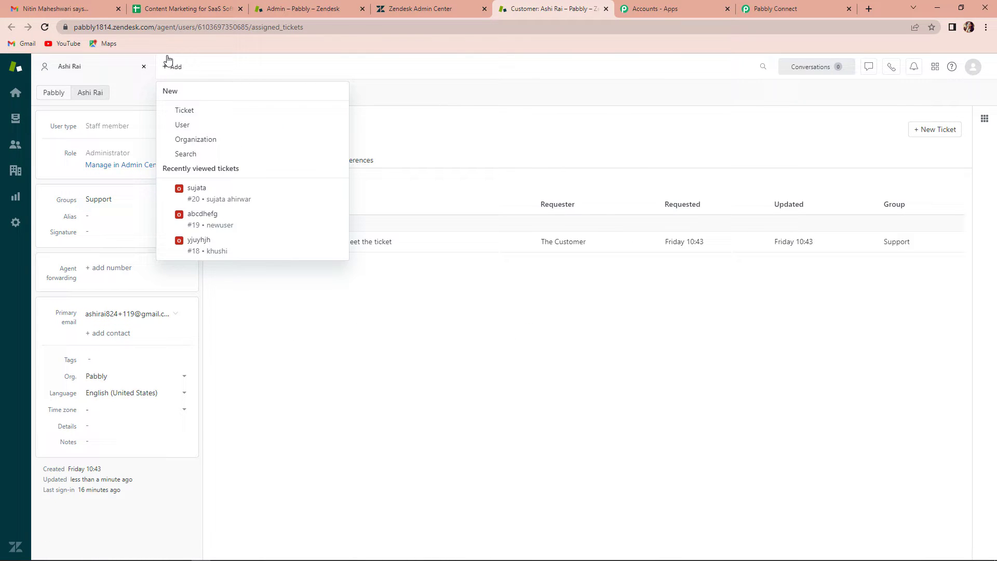
left_click(183, 111)
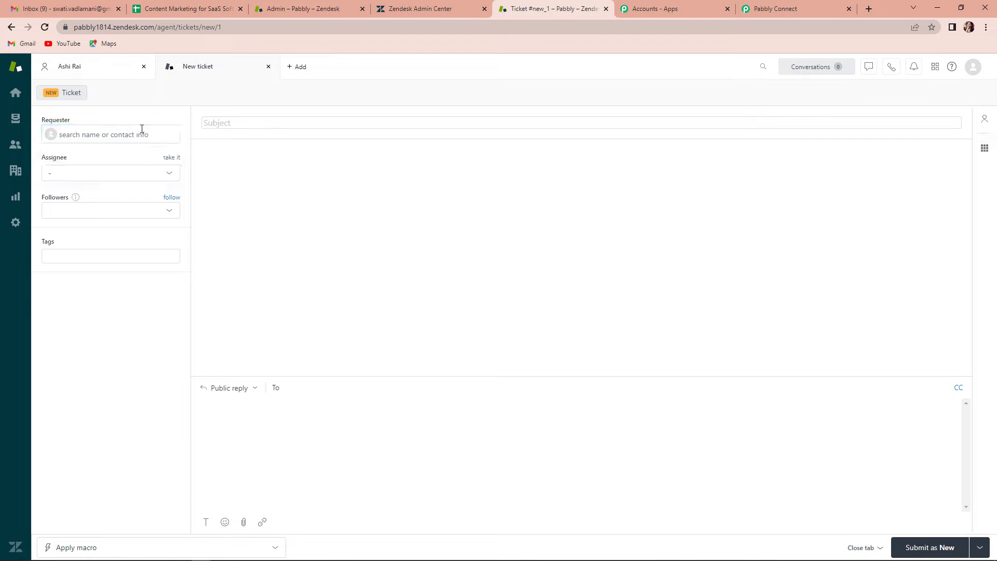
- Set the sample user as requester, assign the Support group's agent, and tag it test
left_click(99, 137)
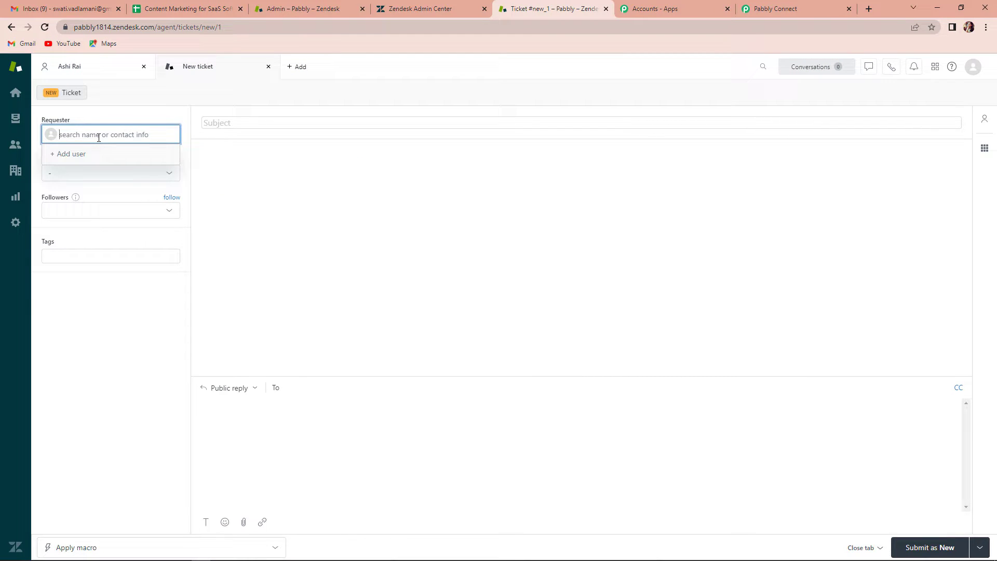
type("Demo Na")
left_click(109, 161)
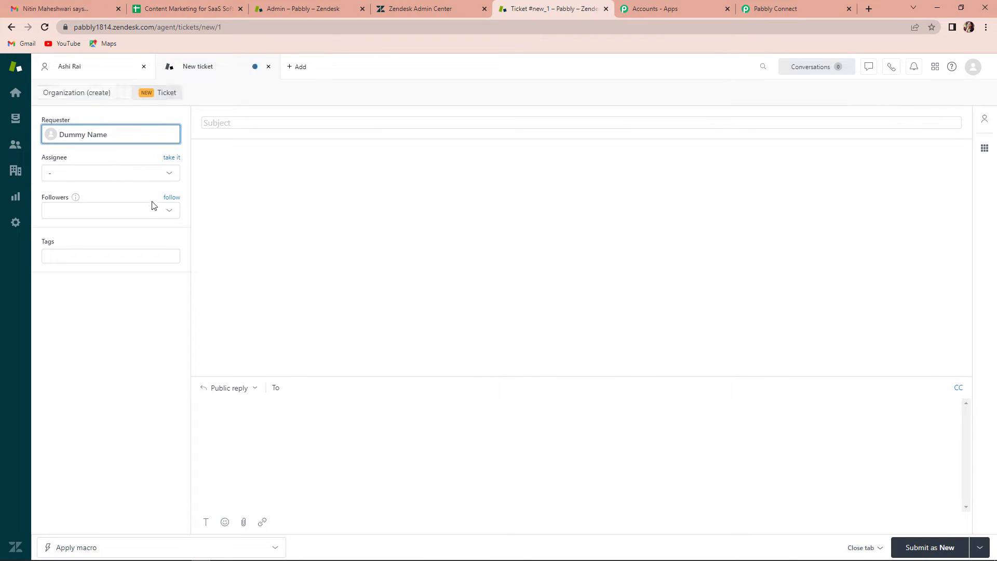
left_click(71, 176)
left_click(88, 213)
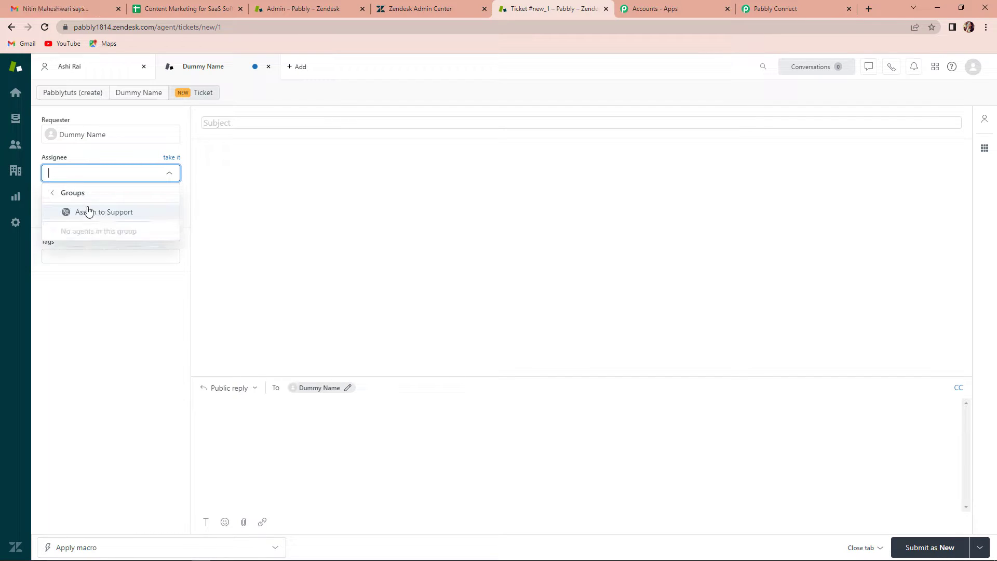
left_click(80, 229)
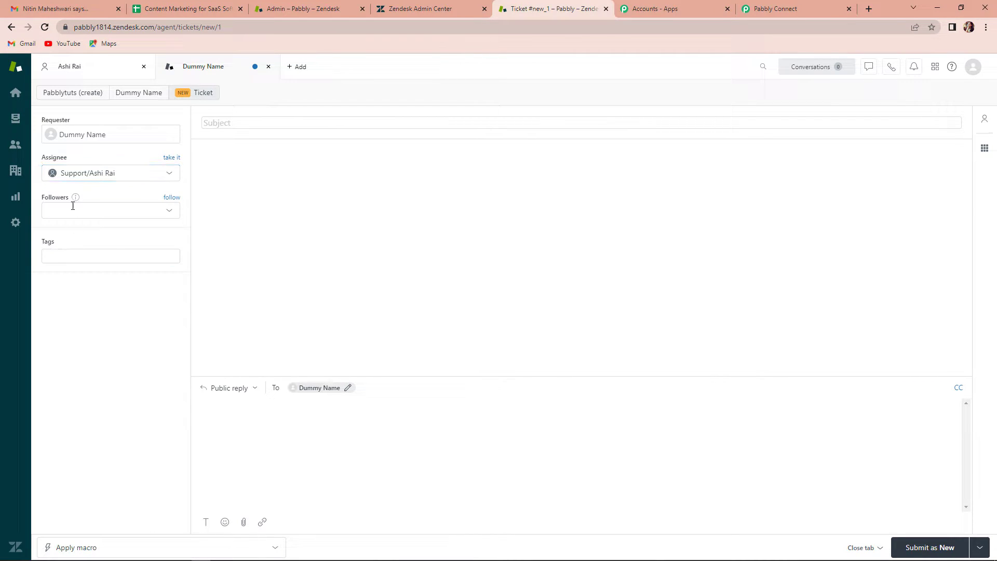
left_click(90, 256)
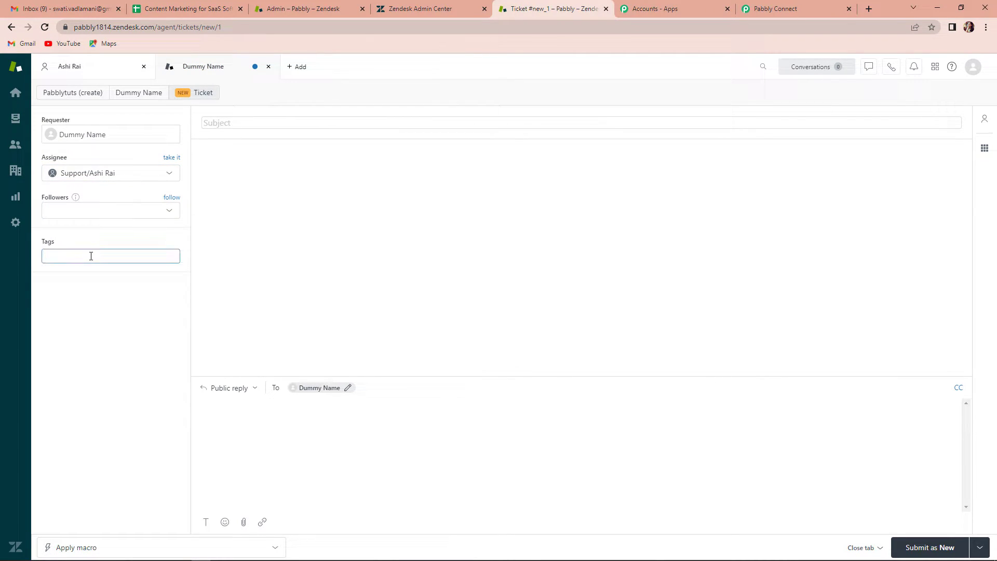
type("test")
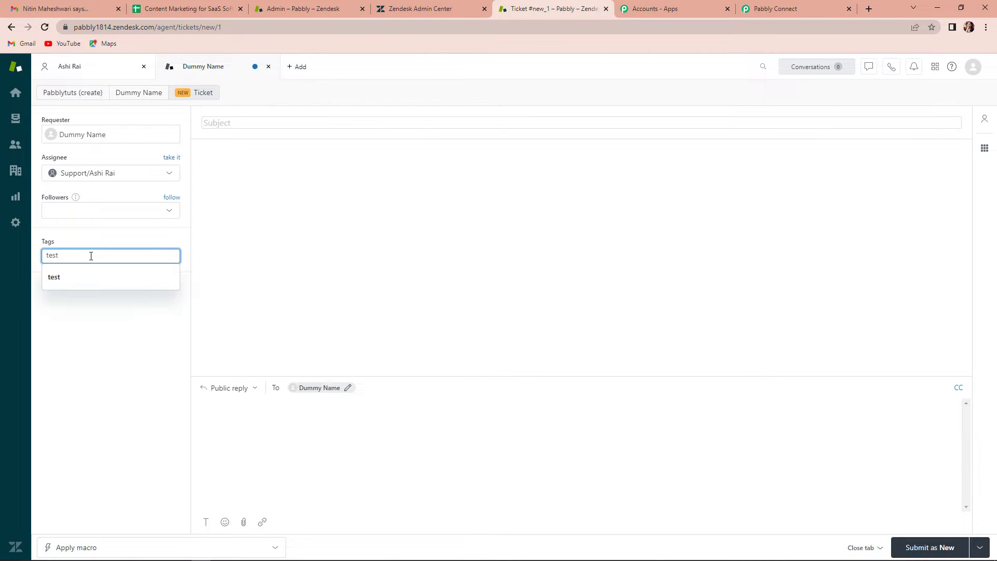
left_click(74, 278)
- Enter subject 'New Leads 1024', a reply asking to carry the leads forward, and submit
left_click(253, 122)
type("New")
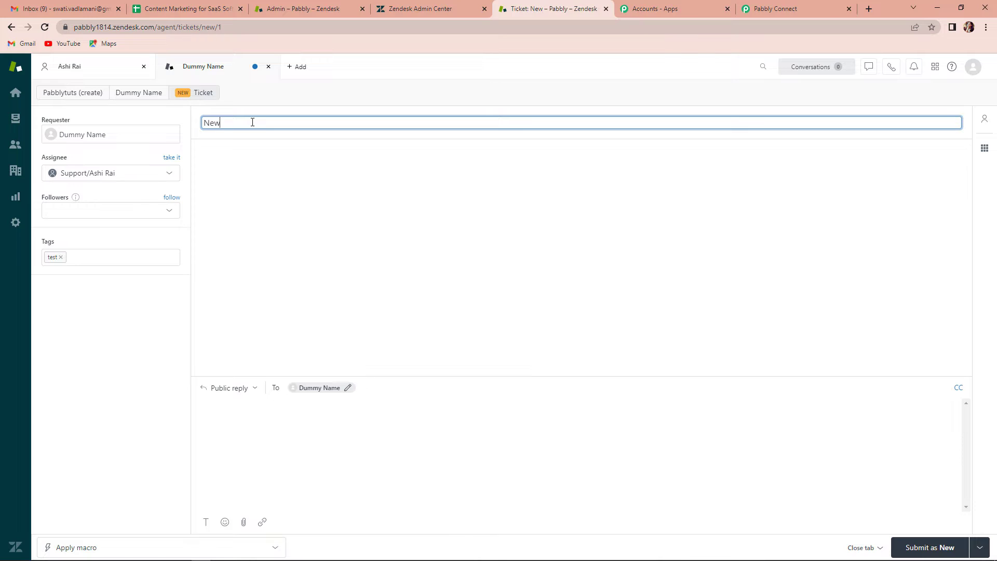
type(" Leads 1024")
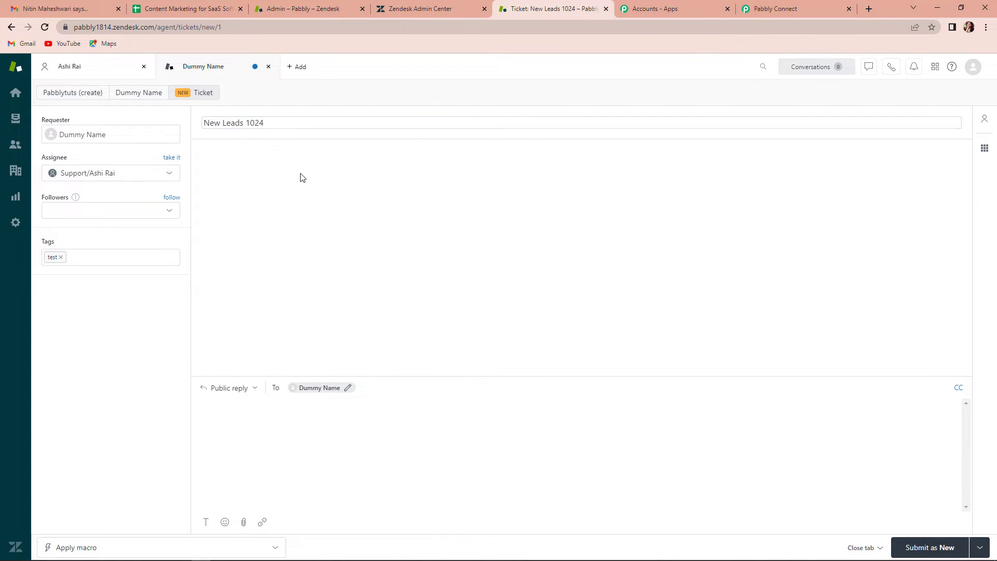
left_click(256, 419)
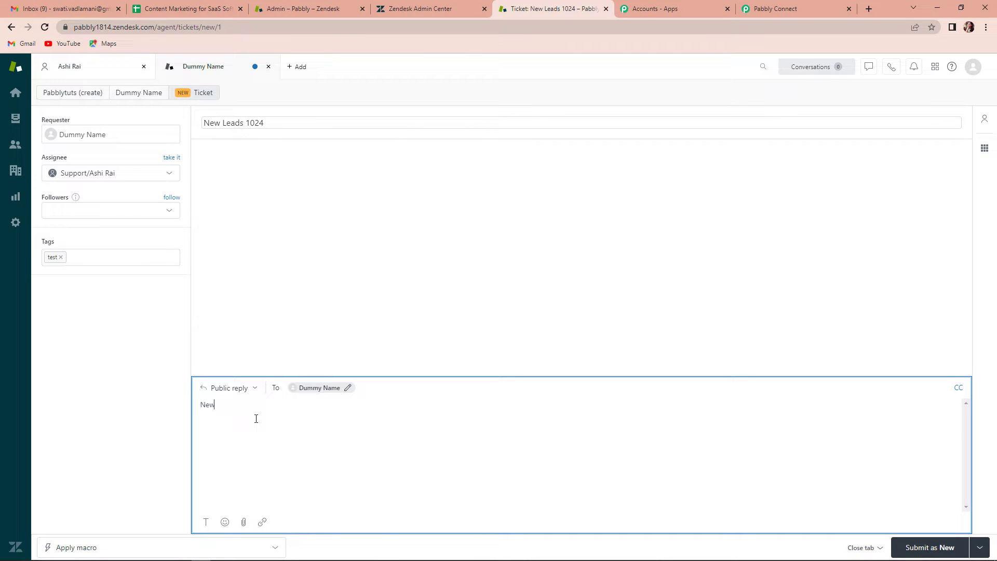
type("New Leads have been genera")
type("Please carry these lead")
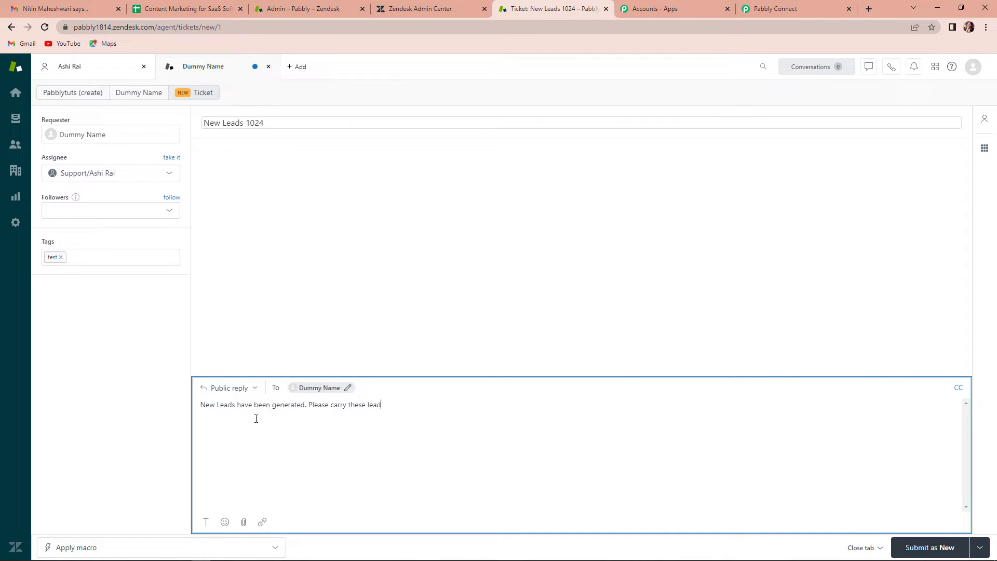
type("s forwads")
key("BackSpace")
key("BackSpace")
type("rd")
left_click(927, 547)
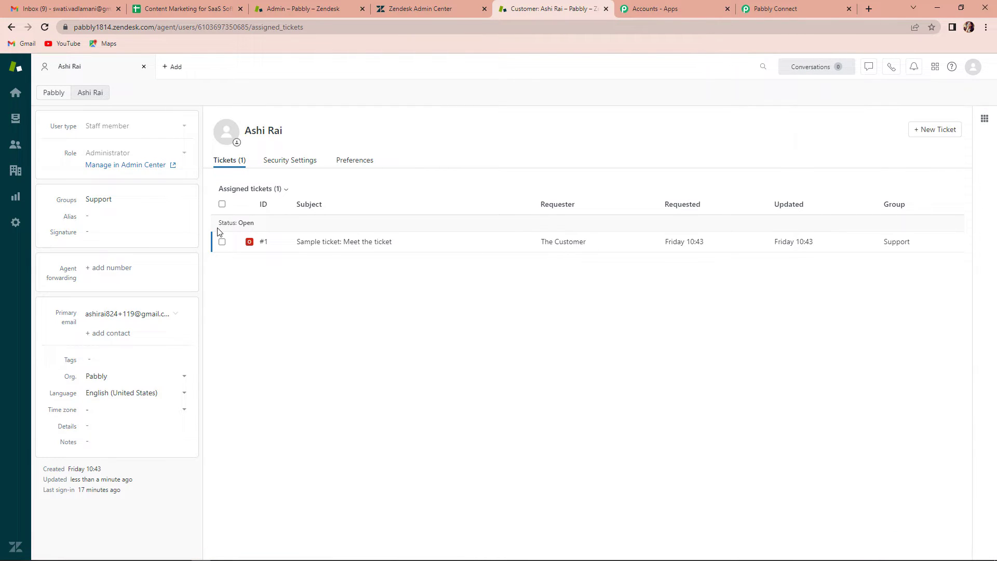
- Review the received response for ticket 22, New Leads 1024, expanding its description
left_click(774, 9)
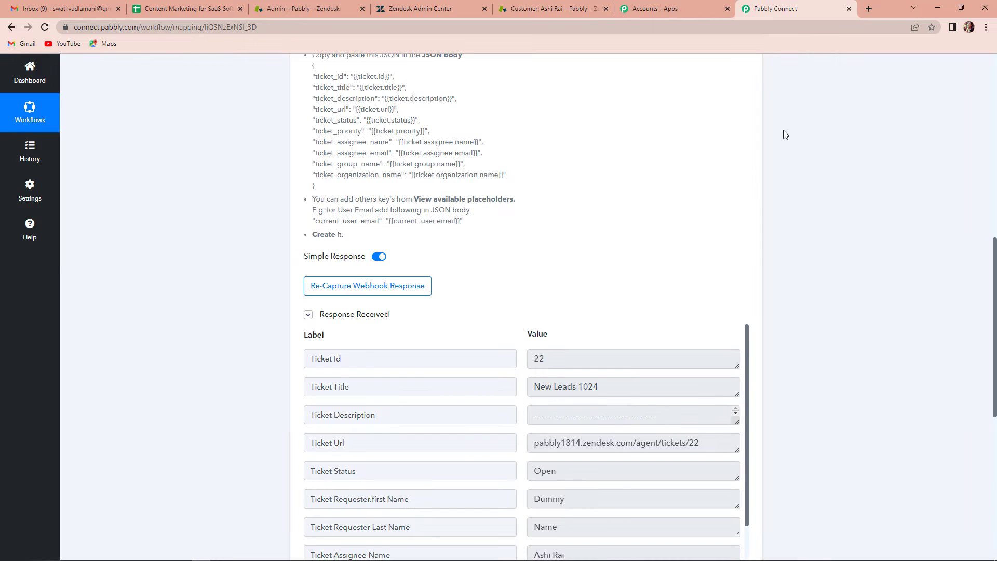
scroll(792, 310, "down", 2)
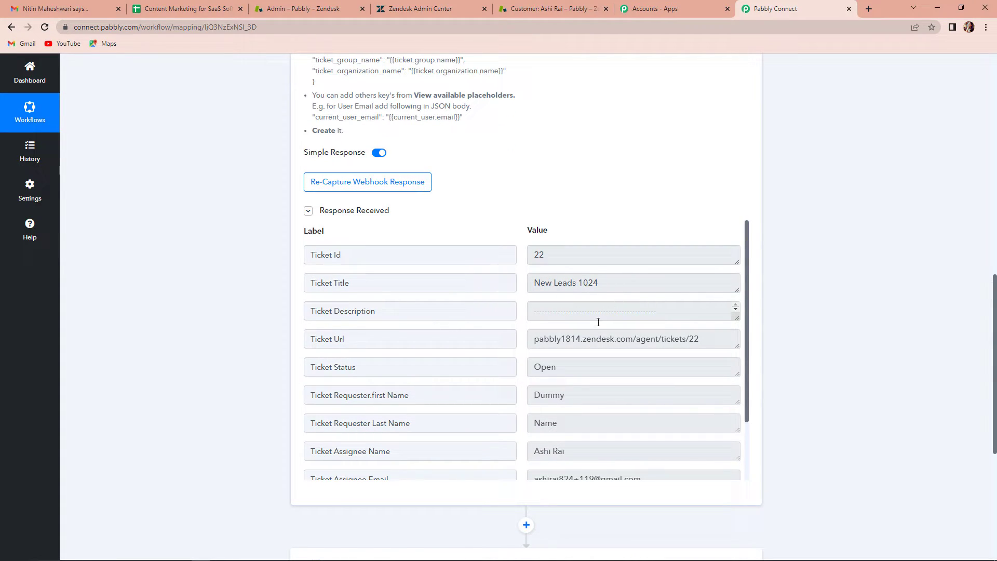
left_click(736, 310)
left_click_drag(736, 316, 737, 373)
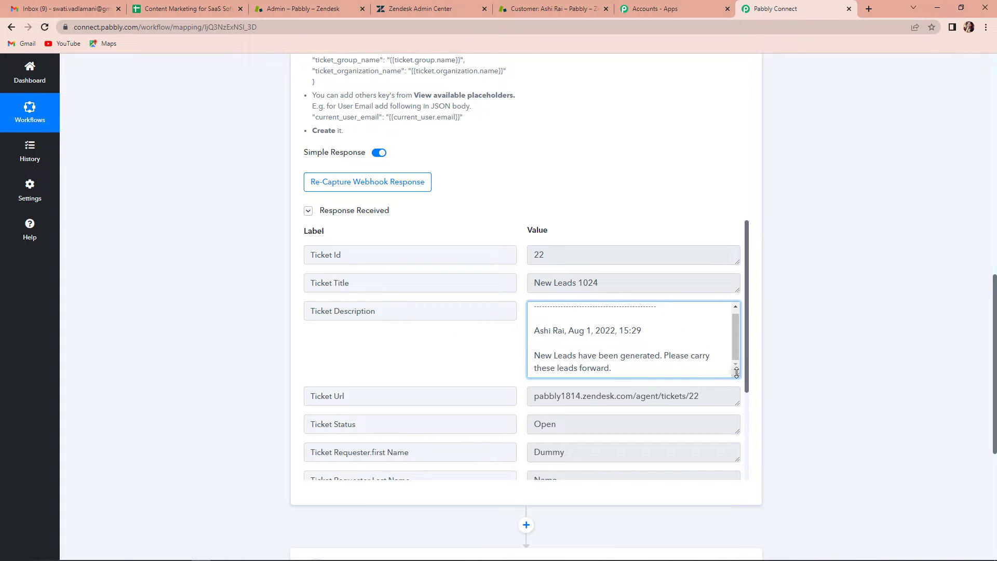
scroll(590, 400, "down", 3)
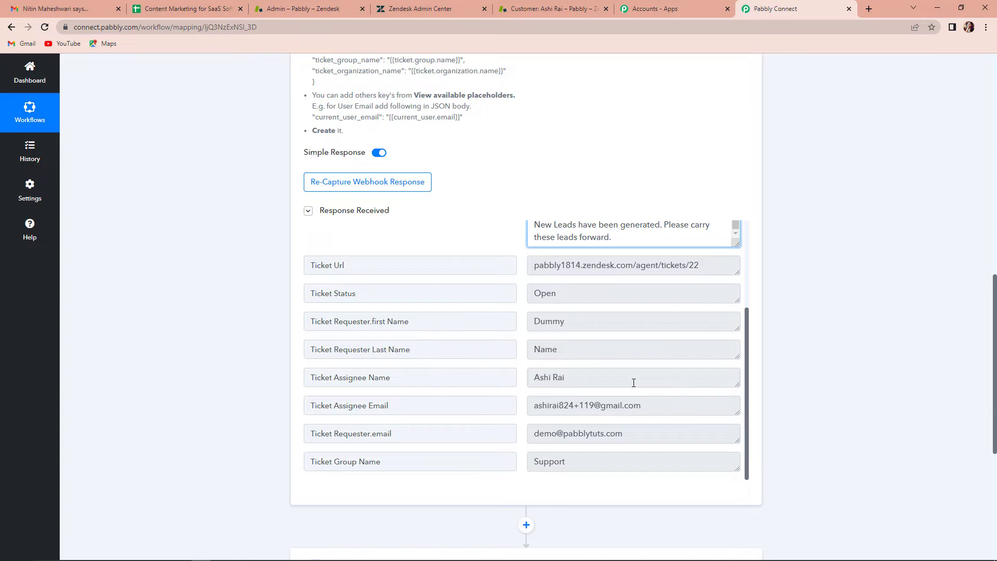
scroll(634, 383, "down", 5)
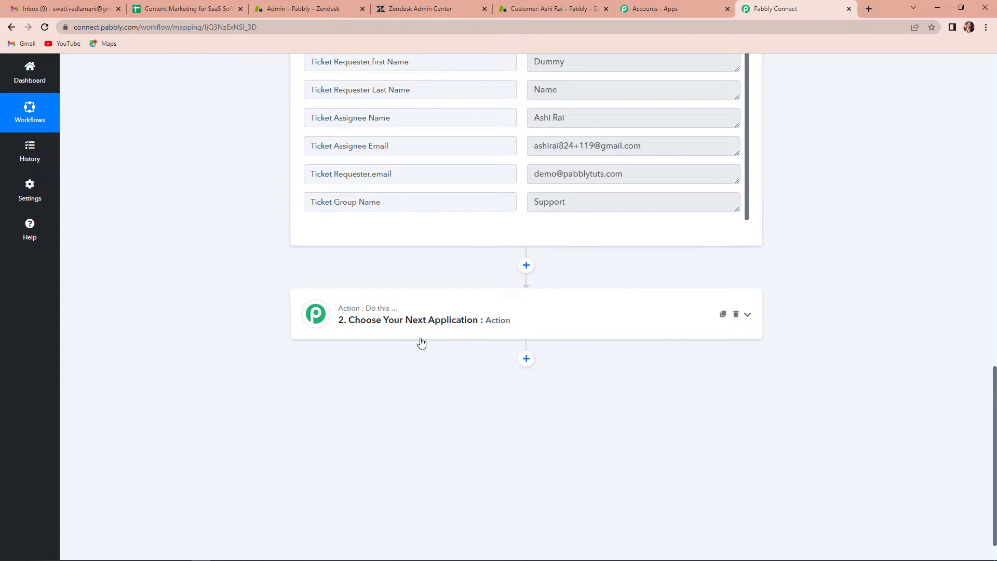
- Set the action step to Leadsquared with the Create or Update Lead event
left_click(389, 314)
left_click(457, 376)
type("LeadSq")
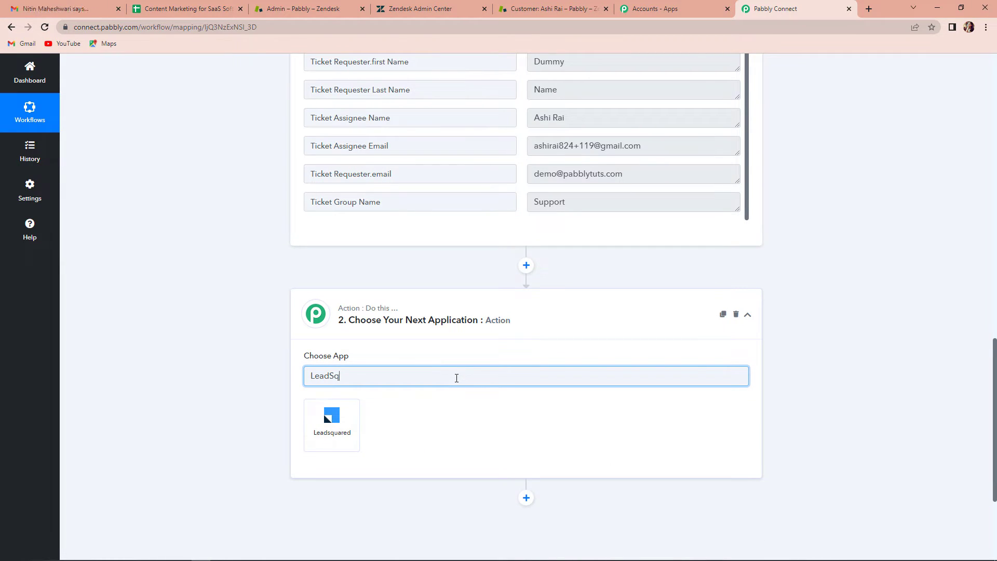
left_click(343, 429)
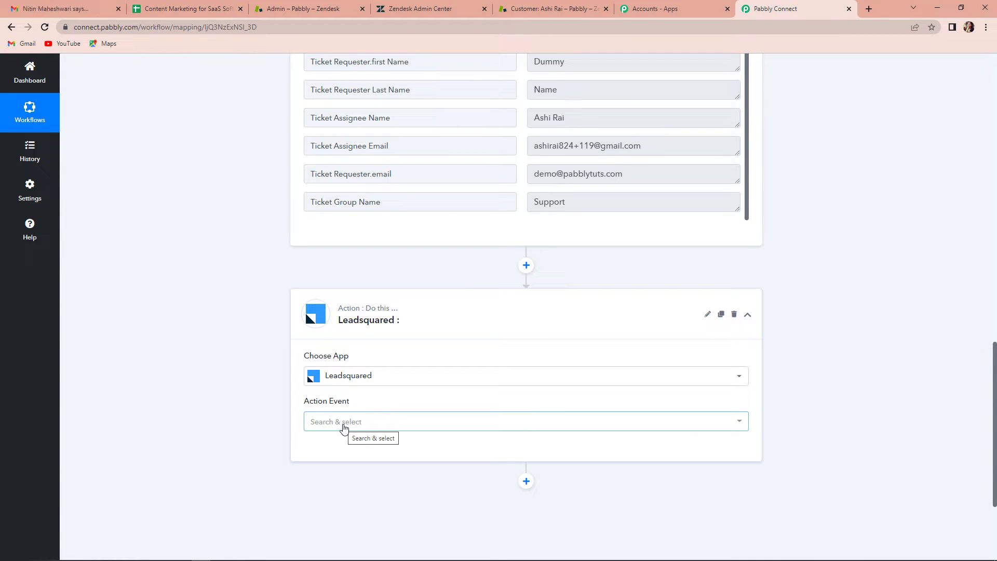
left_click(344, 427)
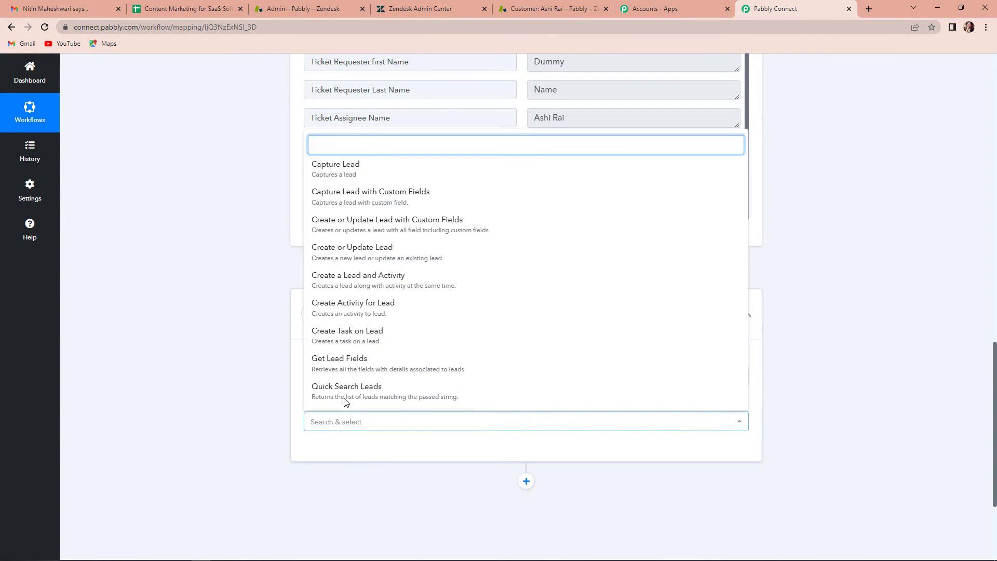
left_click(339, 249)
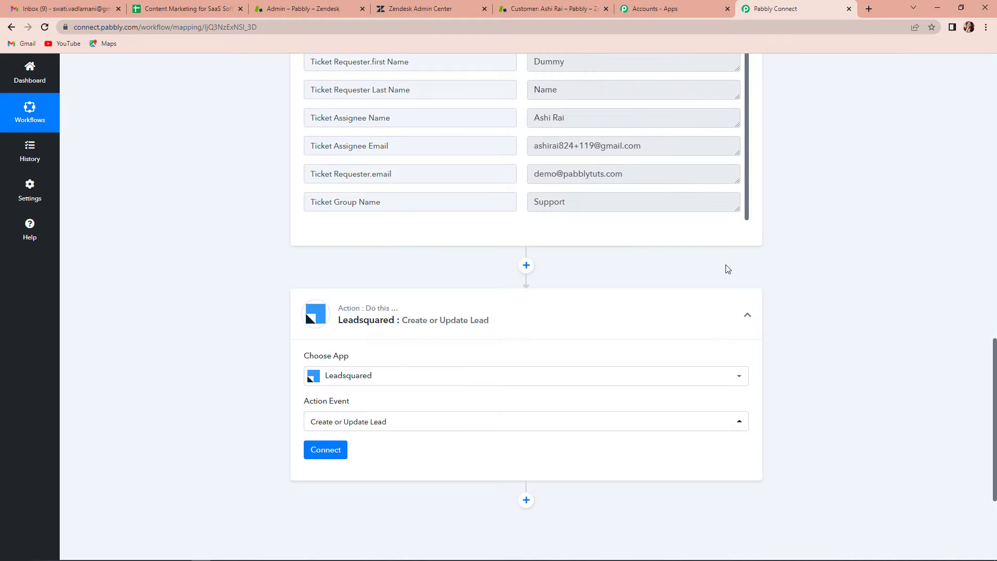
- Add a new LeadSquared connection and go to the LeadSquared dashboard for its keys
left_click(327, 447)
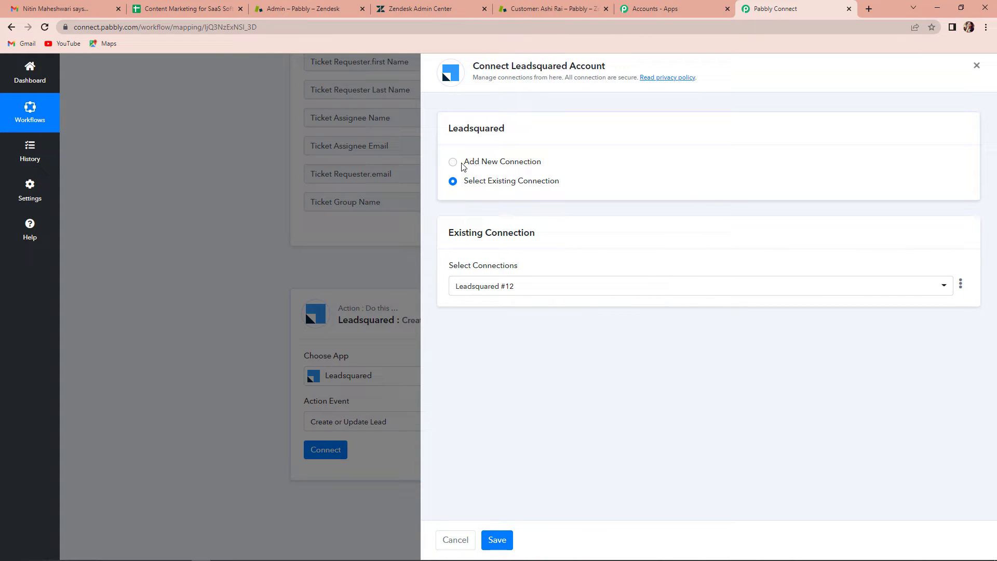
left_click(453, 163)
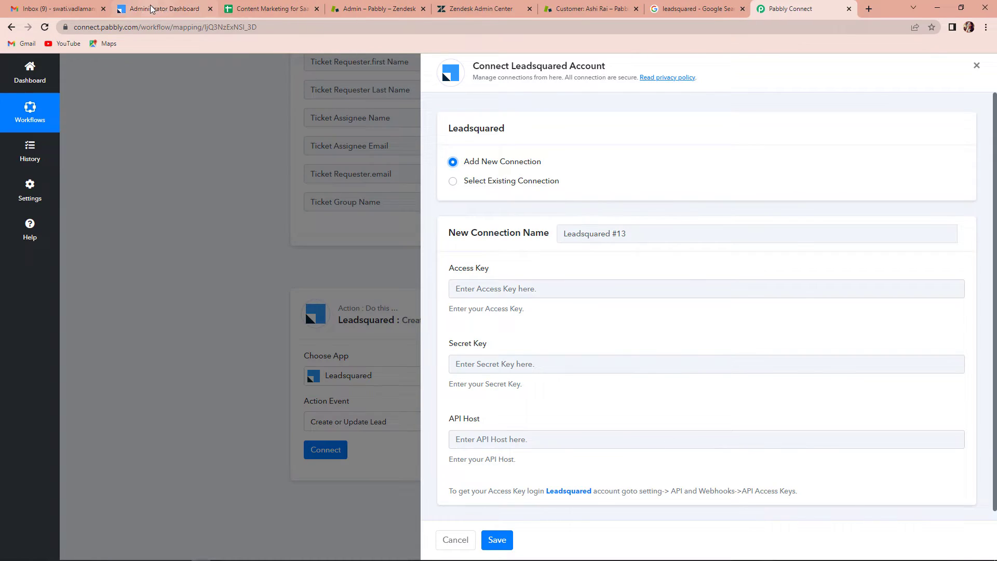
left_click(164, 8)
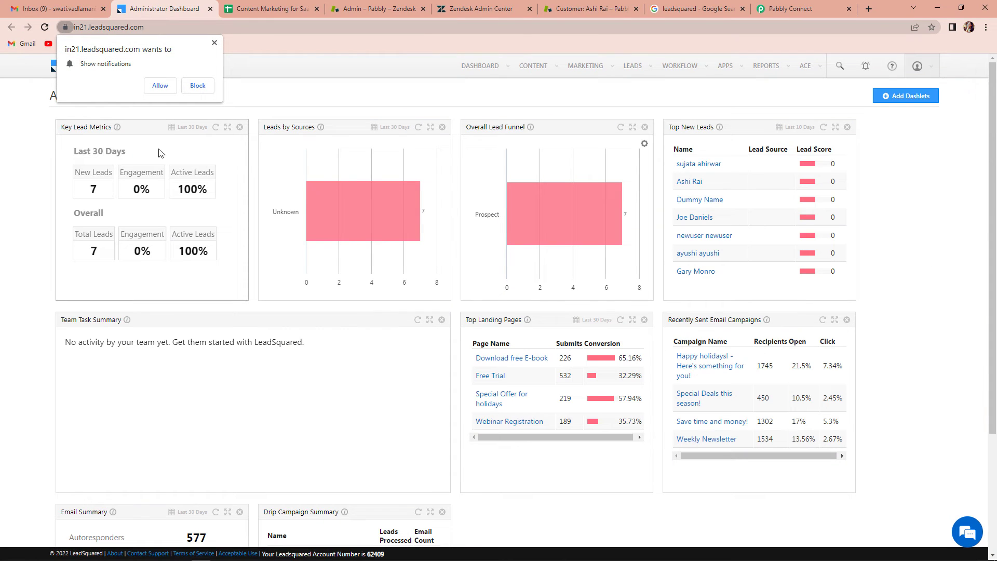
- Copy the Access Id from LeadSquared's API and Webhooks settings into Pabbly's Access Key field
left_click(214, 42)
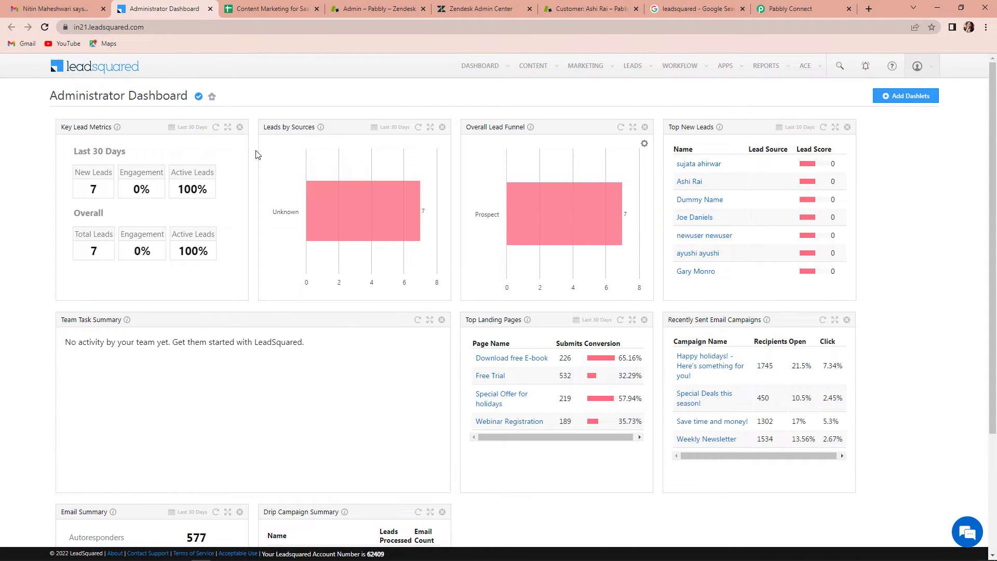
left_click(923, 67)
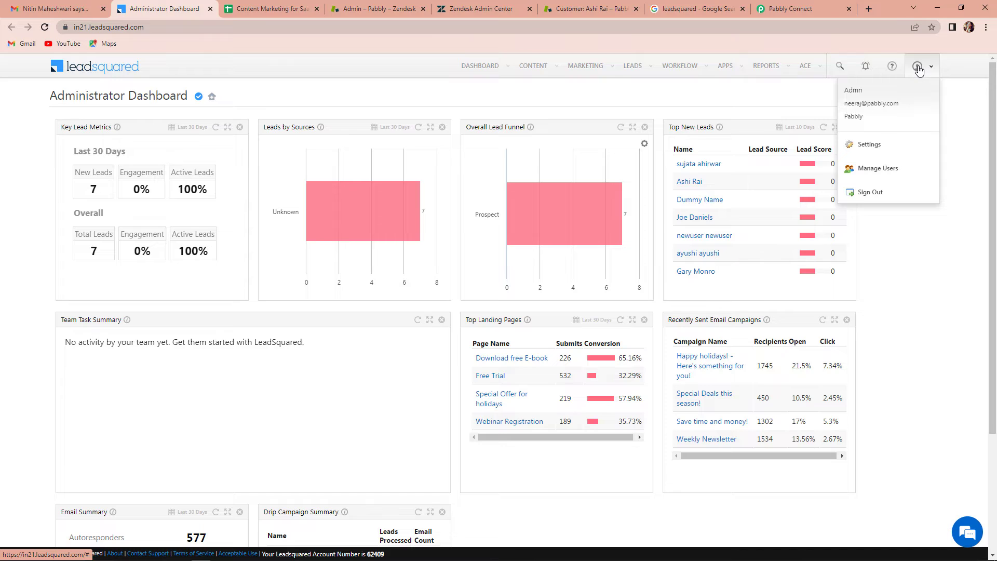
left_click(869, 148)
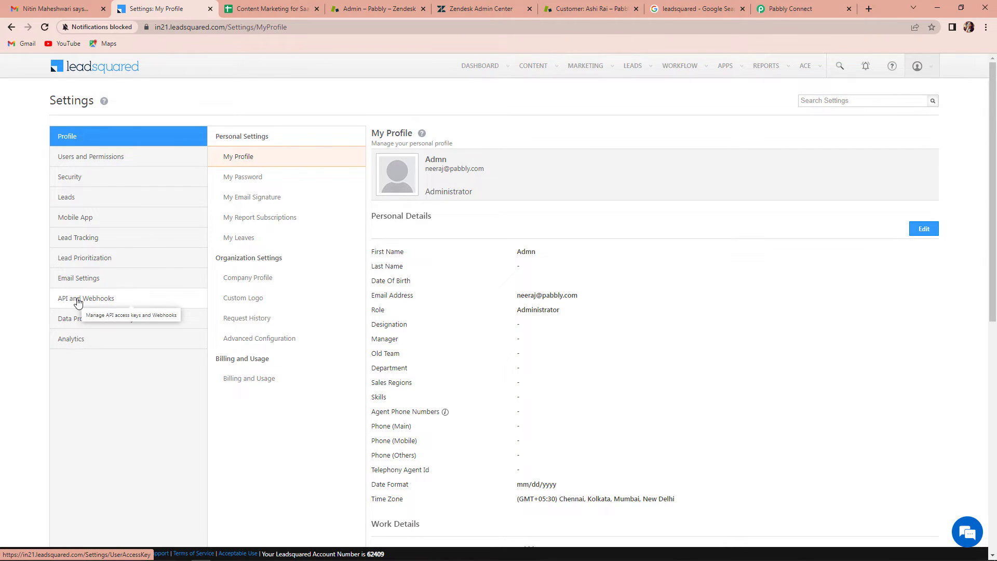
left_click(73, 302)
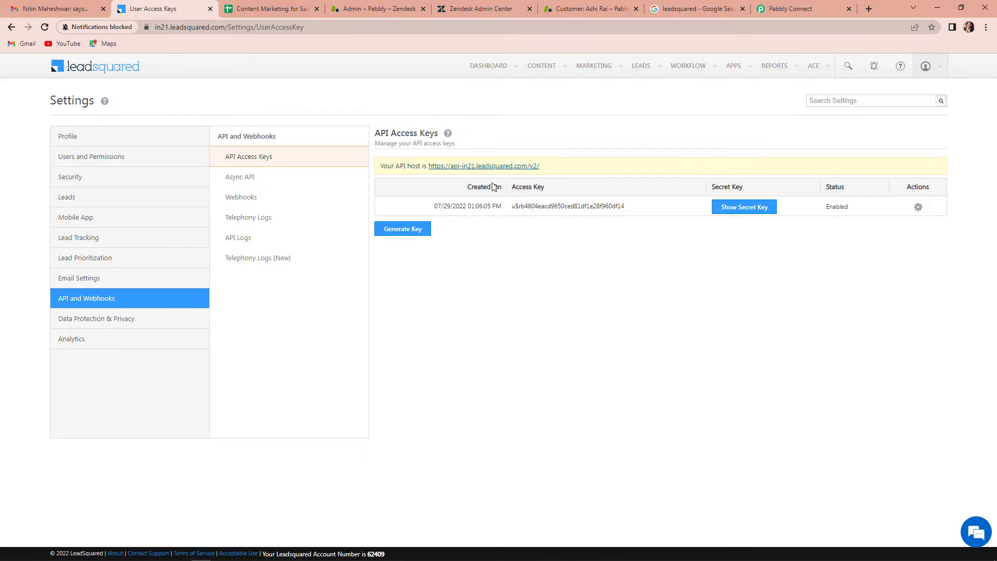
left_click(748, 209)
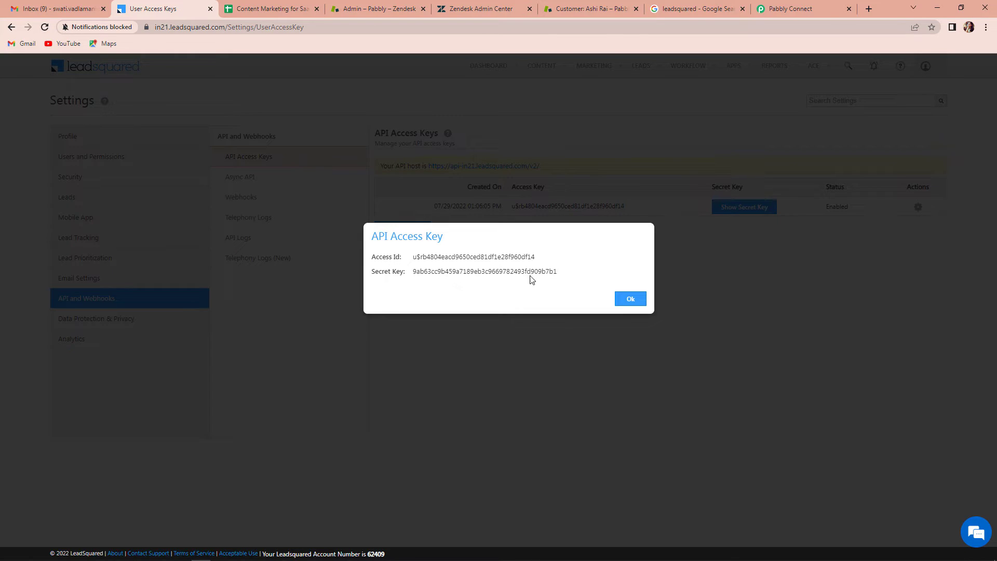
left_click_drag(551, 257, 413, 256)
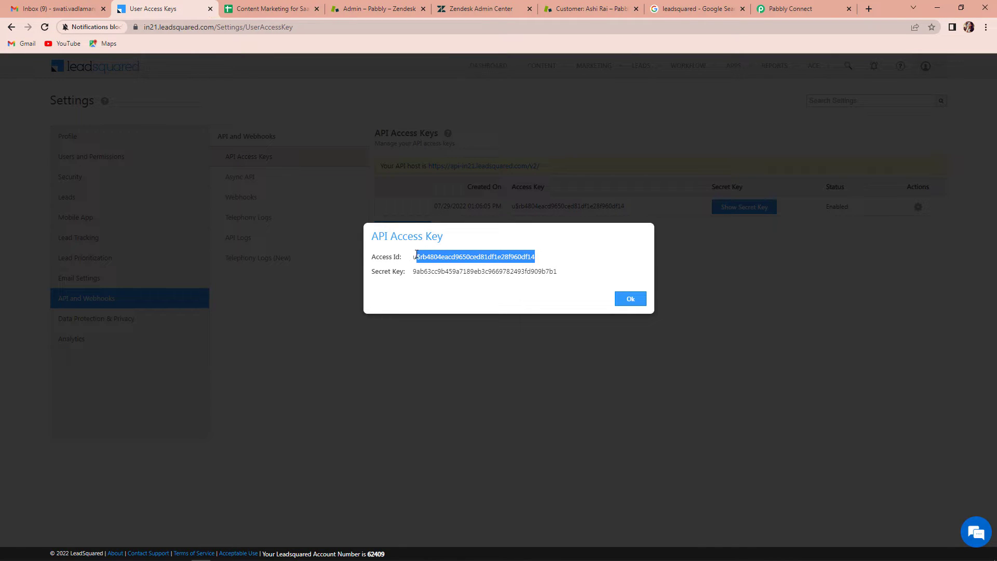
right_click(419, 255)
left_click(439, 264)
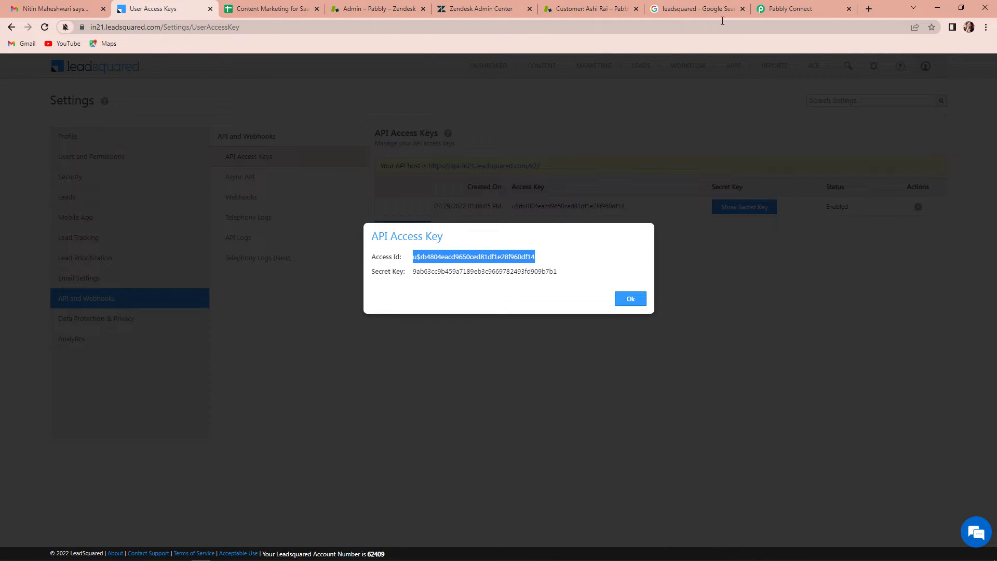
left_click(787, 9)
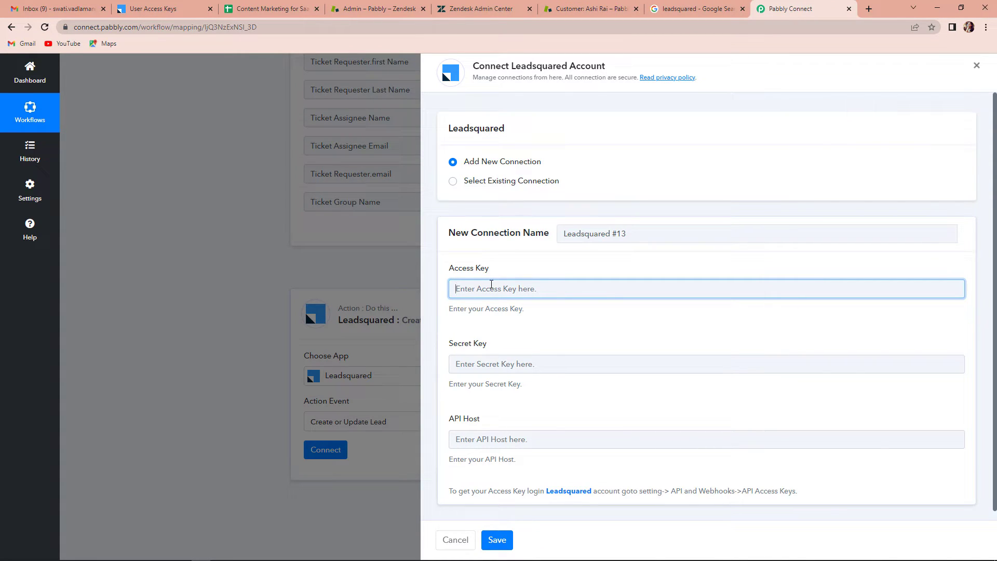
key("ctrl+v")
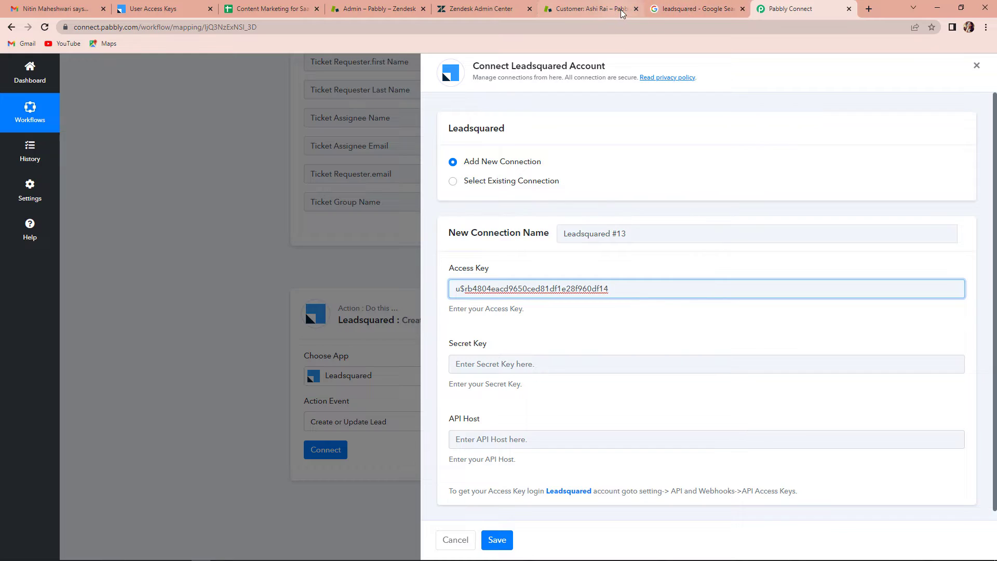
- Copy LeadSquared's Secret Key into the Secret Key field of the Pabbly connection form
left_click(179, 9)
left_click_drag(558, 271, 412, 288)
right_click(423, 276)
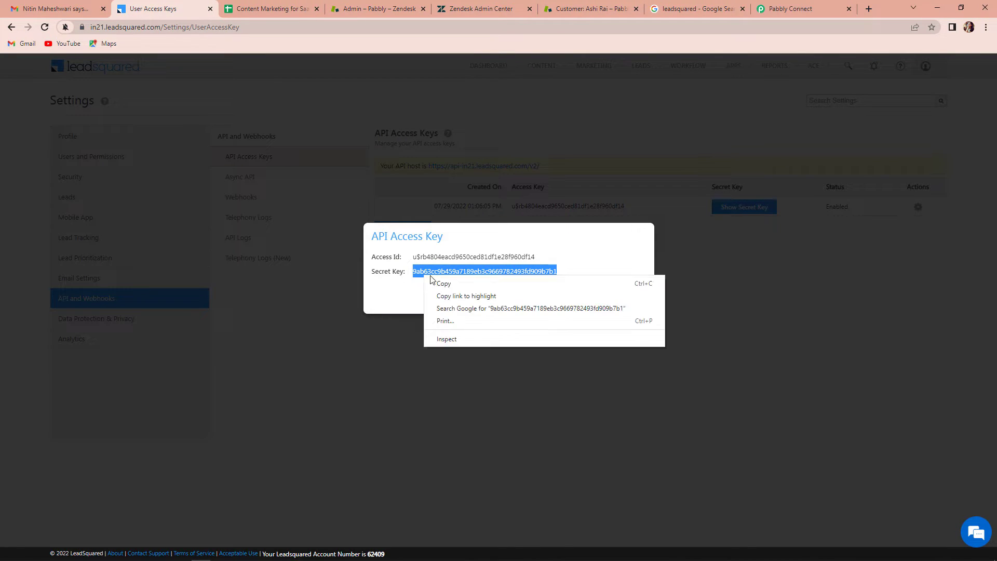
left_click(445, 283)
left_click(800, 9)
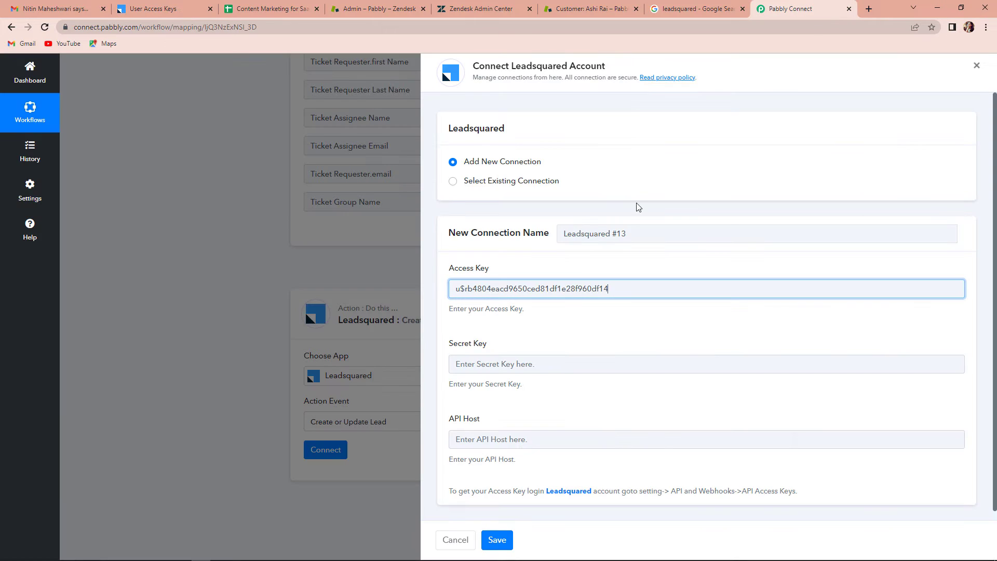
left_click(509, 363)
key("ctrl+v")
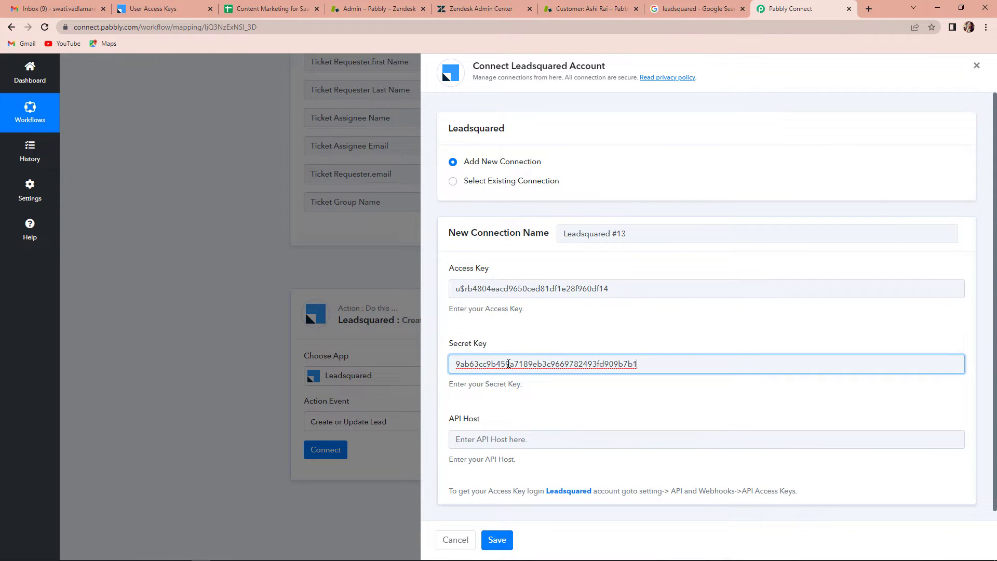
- Paste LeadSquared's API host URL into the API Host field and save the connection
left_click(153, 9)
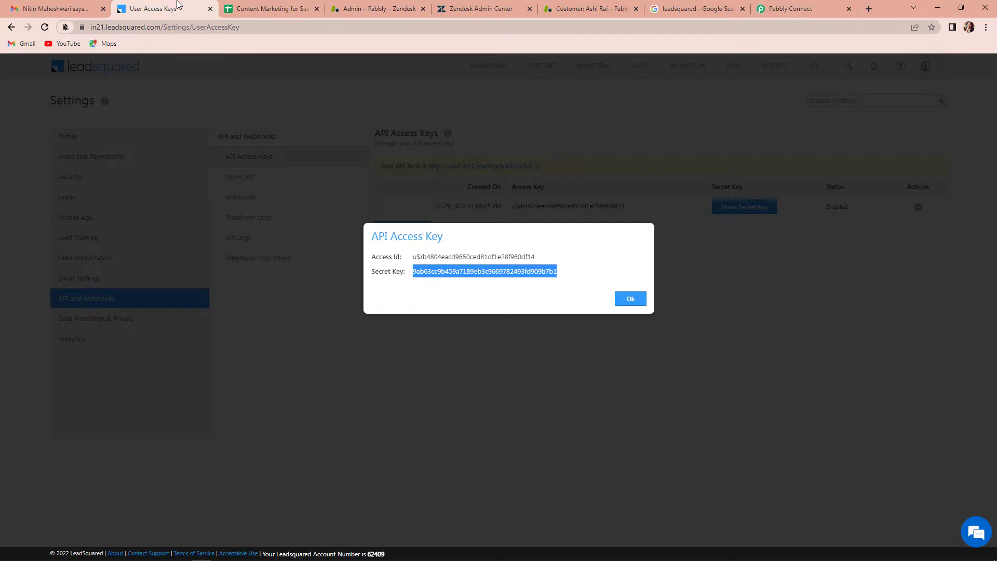
left_click(633, 298)
left_click_drag(541, 166, 427, 165)
right_click(452, 166)
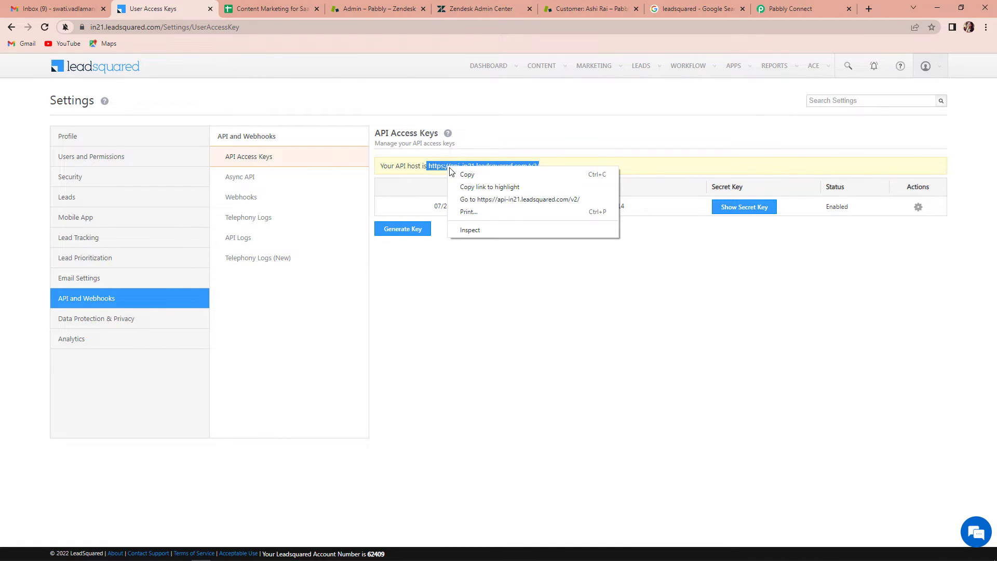
left_click(478, 175)
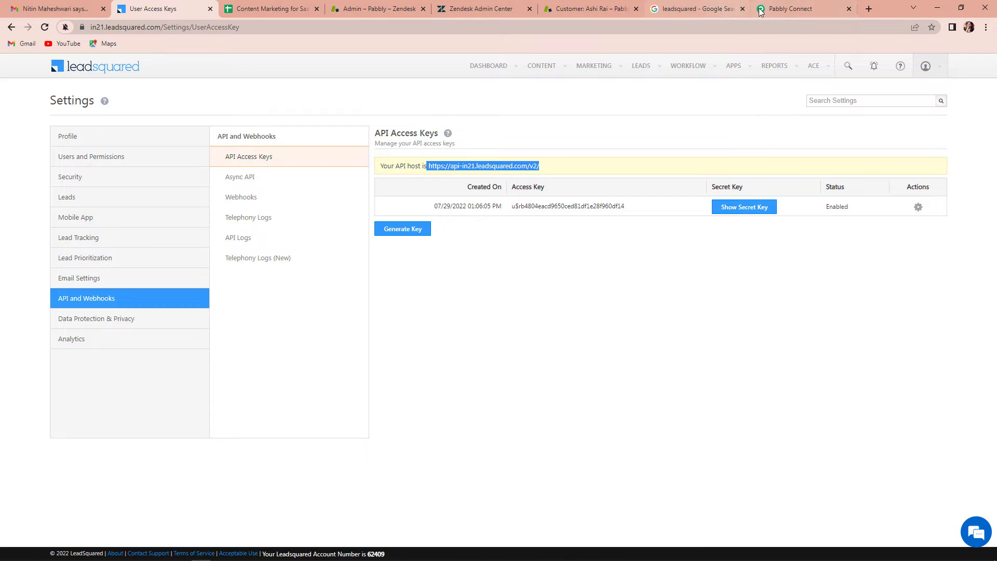
left_click(777, 8)
left_click(522, 439)
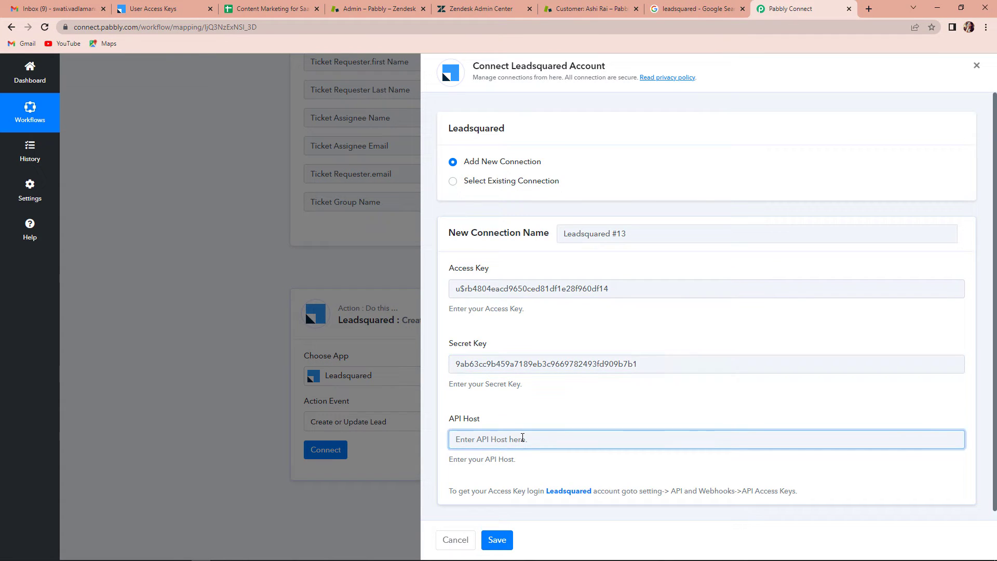
key("ctrl+v")
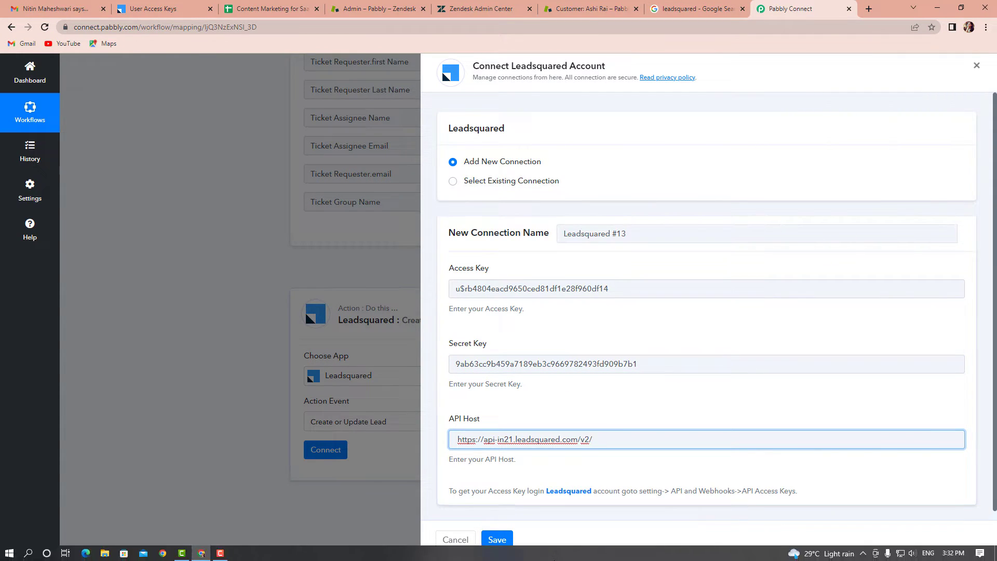
left_click(495, 541)
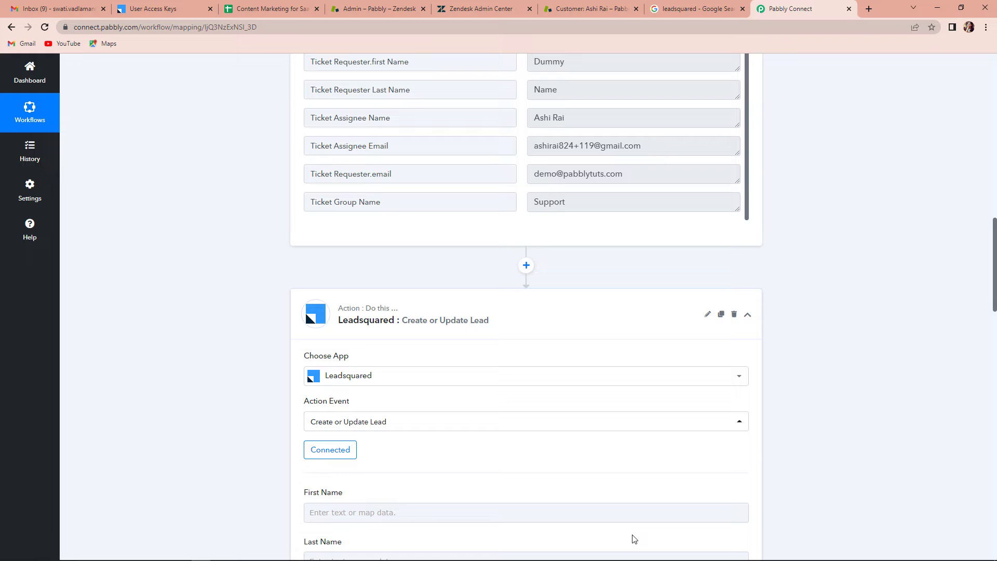
- Map the Zendesk requester's first and last name into the First Name and Last Name fields
scroll(868, 361, "down", 6)
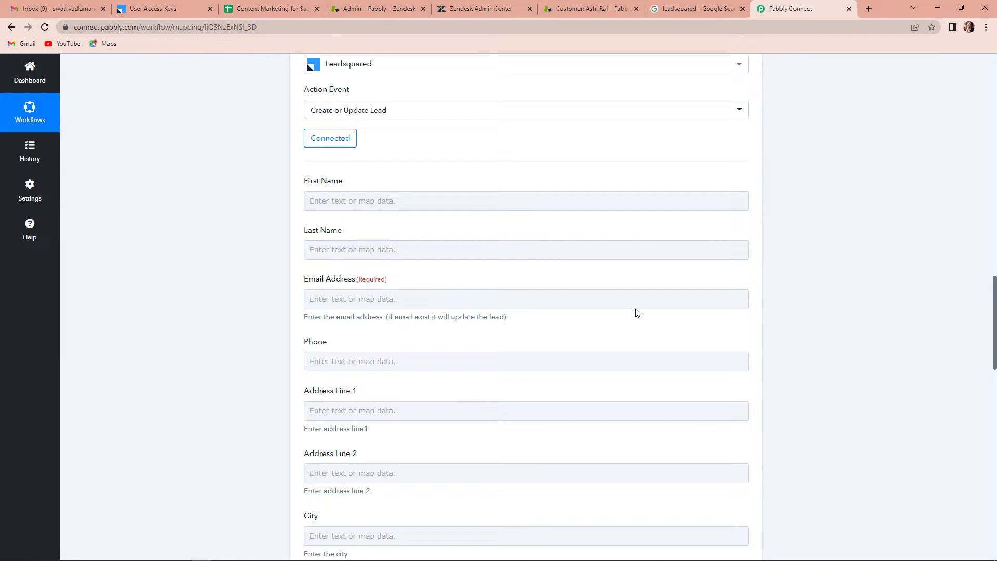
left_click(379, 201)
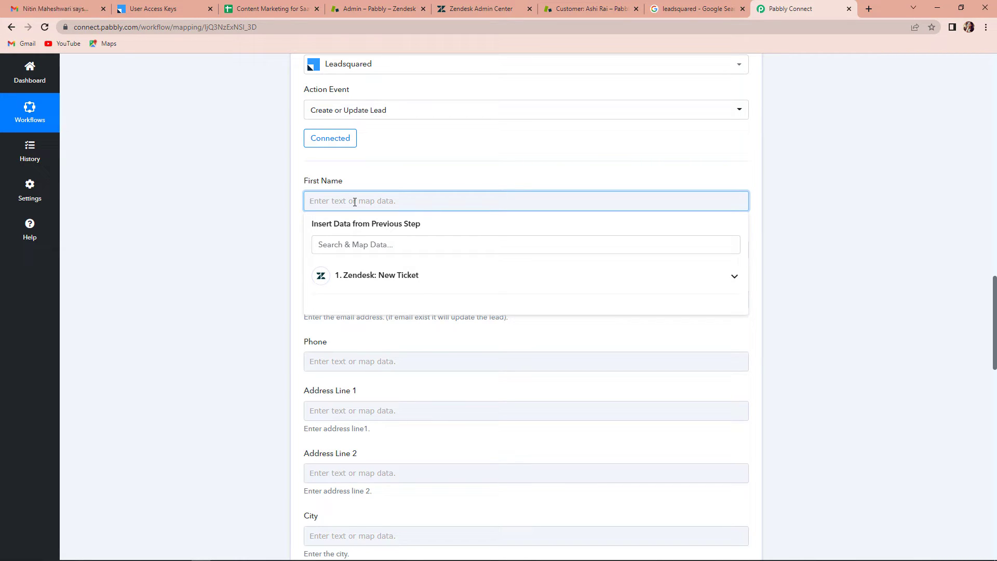
left_click(358, 281)
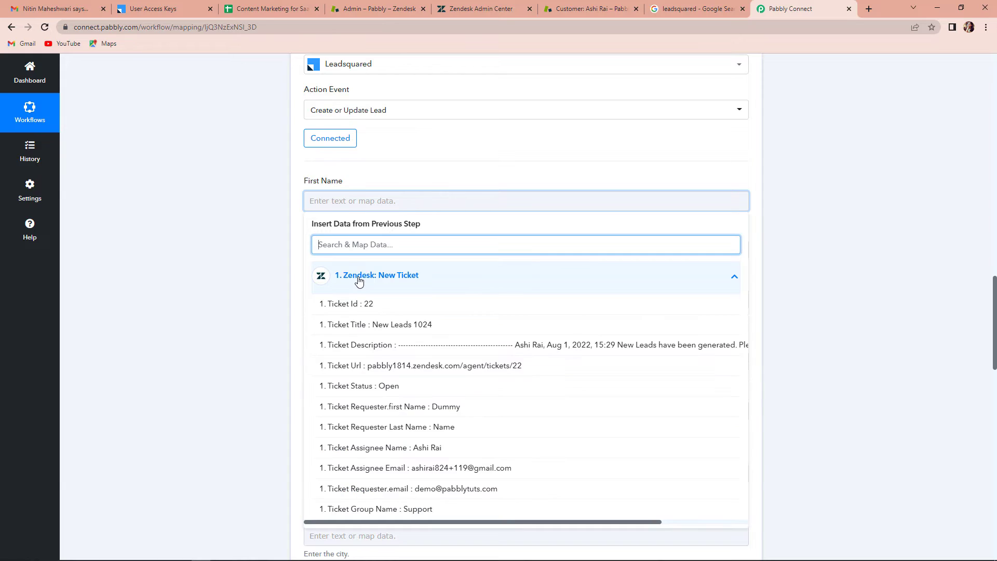
left_click(403, 408)
left_click(238, 278)
left_click(336, 256)
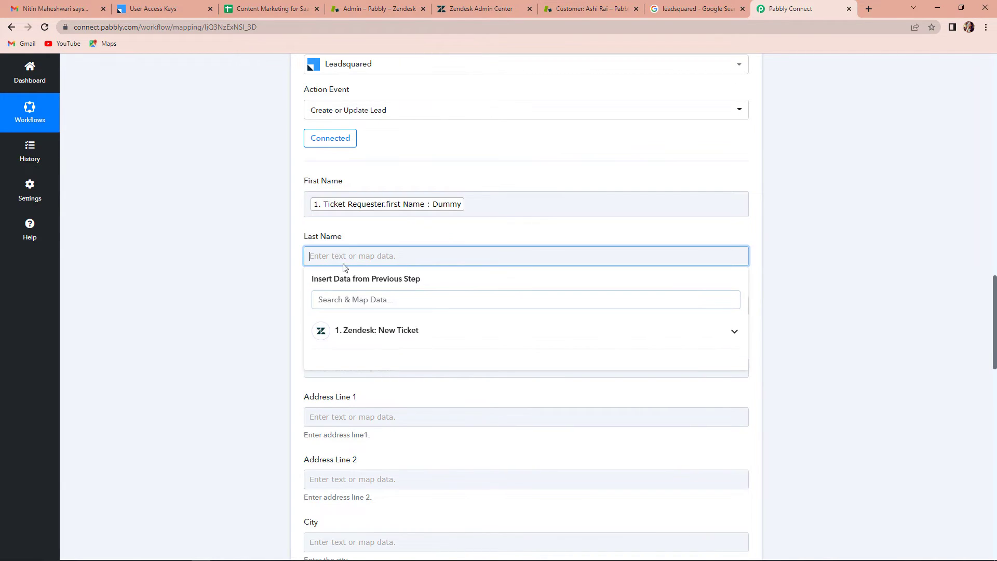
left_click(366, 332)
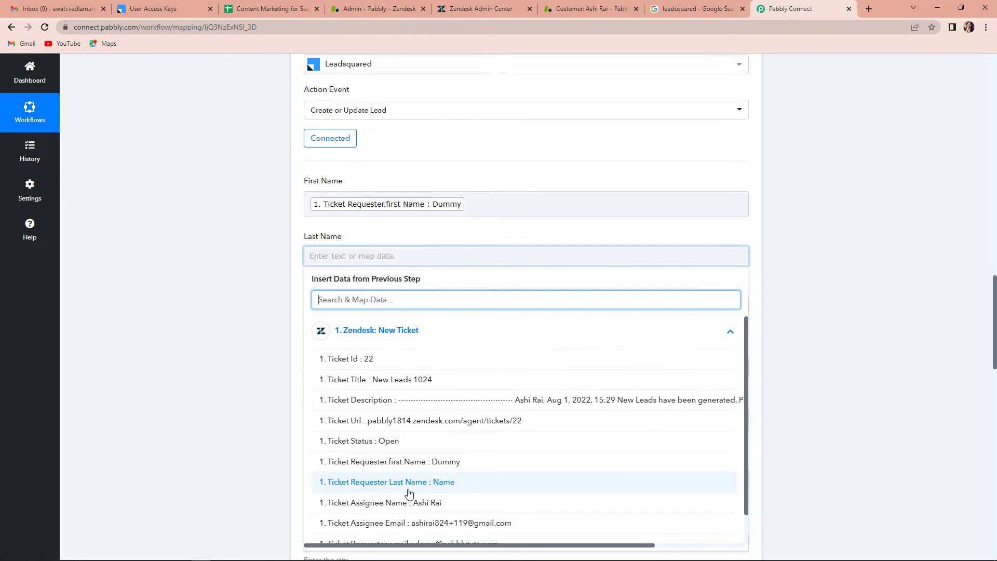
left_click(345, 485)
left_click(265, 394)
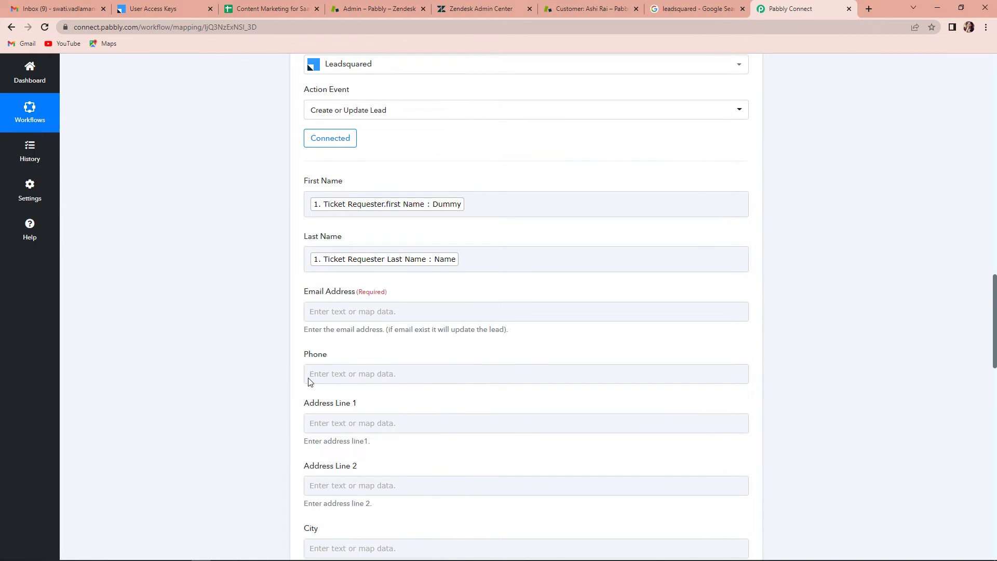
- Map the Zendesk requester's email into the Email Address field
left_click(343, 311)
left_click(368, 387)
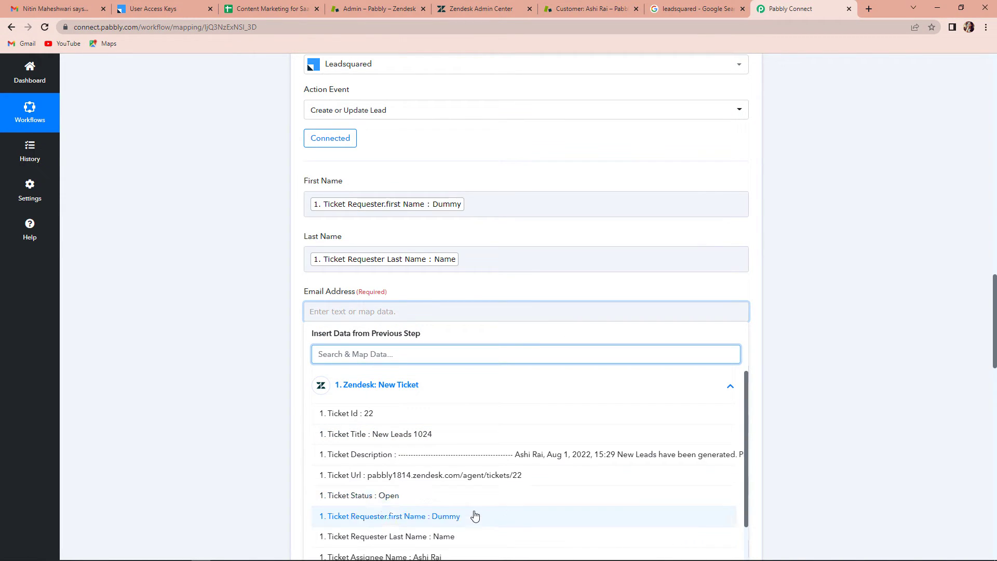
scroll(474, 516, "down", 1)
left_click(420, 541)
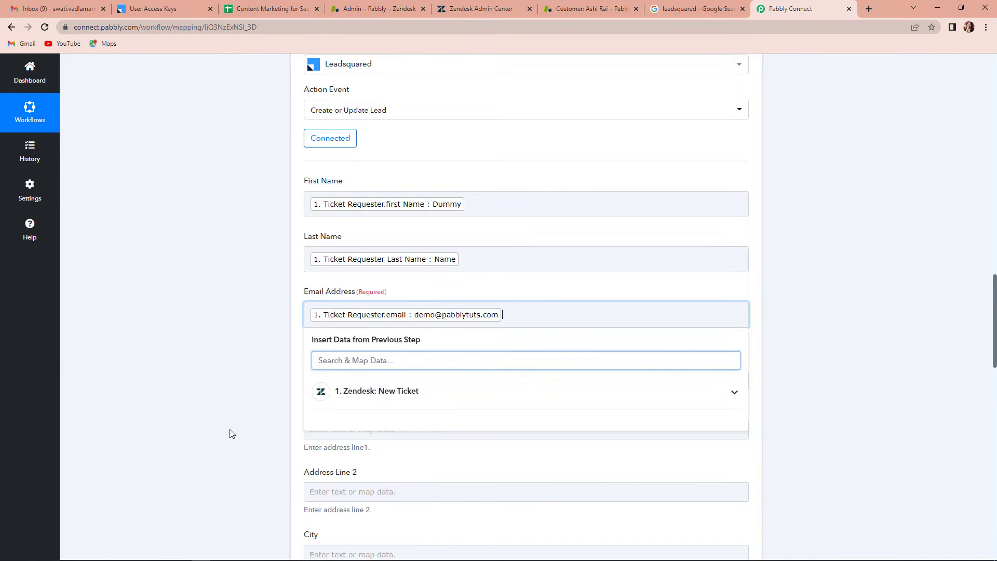
- Save the Create or Update Lead action and send a test request
scroll(358, 373, "down", 9)
scroll(358, 372, "down", 9)
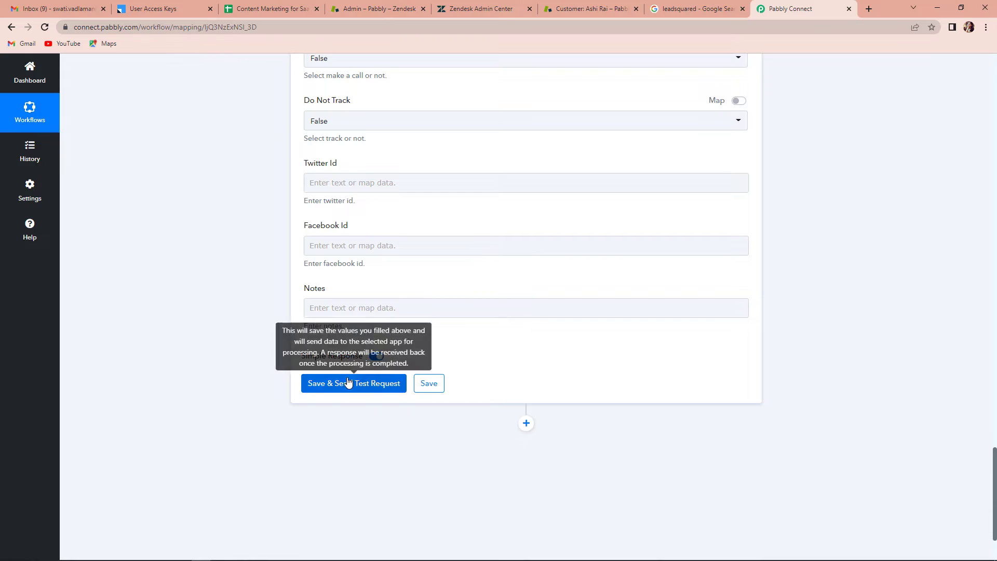
left_click(335, 384)
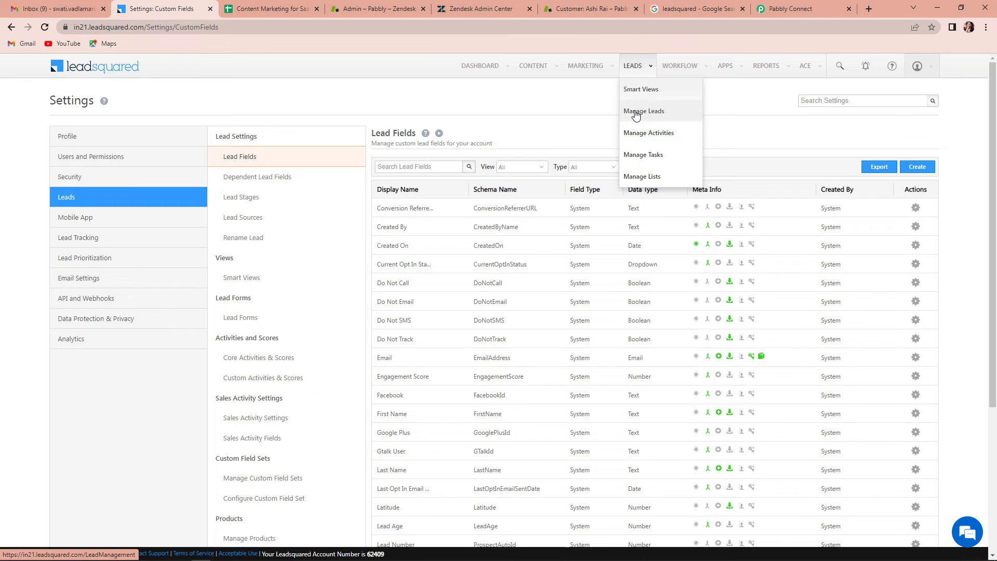
- Open the Dummy Name lead from LeadSquared's Manage Leads list, then switch to Zendesk Admin Center
left_click(636, 115)
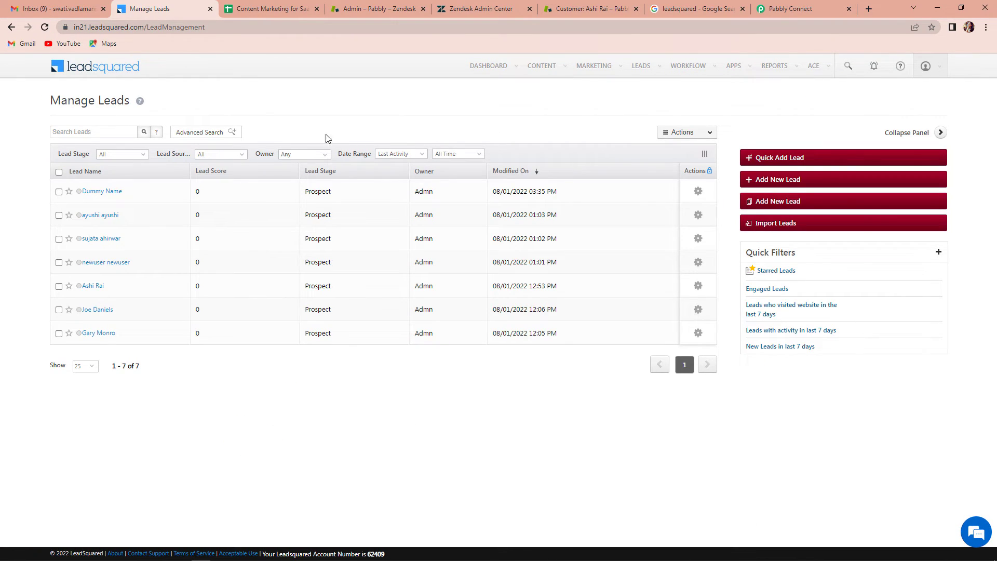
left_click(106, 193)
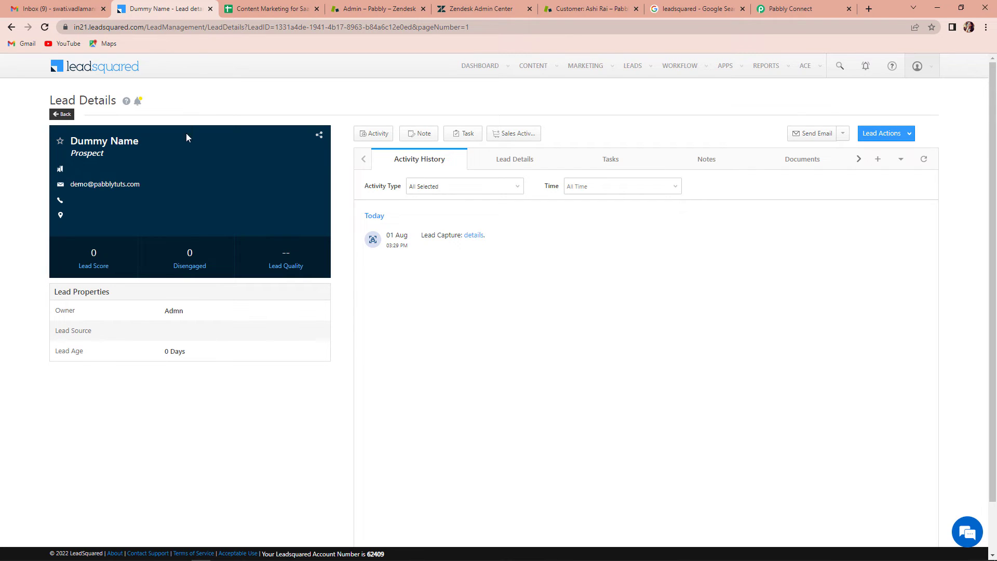
left_click(478, 9)
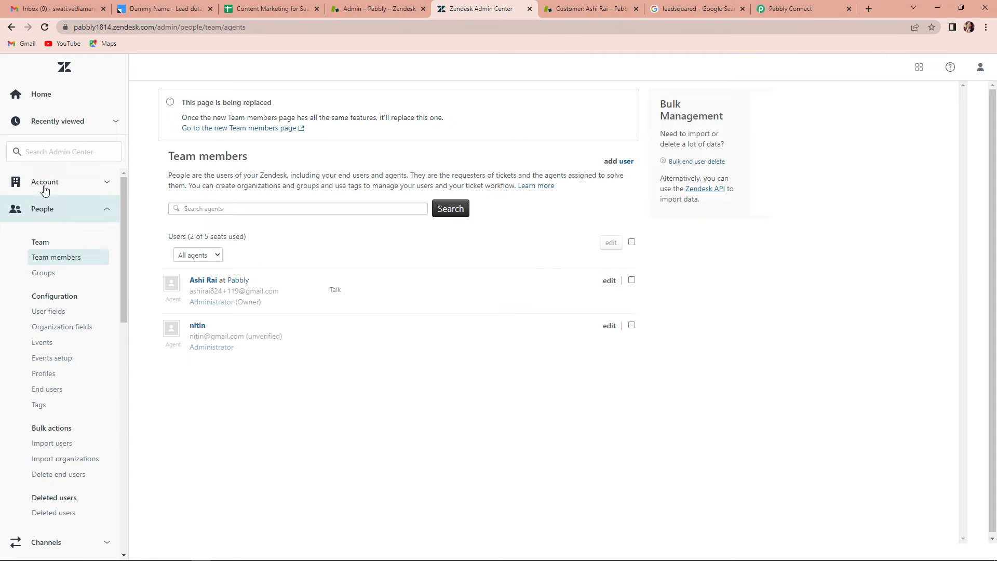
- Open the owner agent's profile from Zendesk's team members and start a new ticket
left_click(41, 101)
left_click(333, 229)
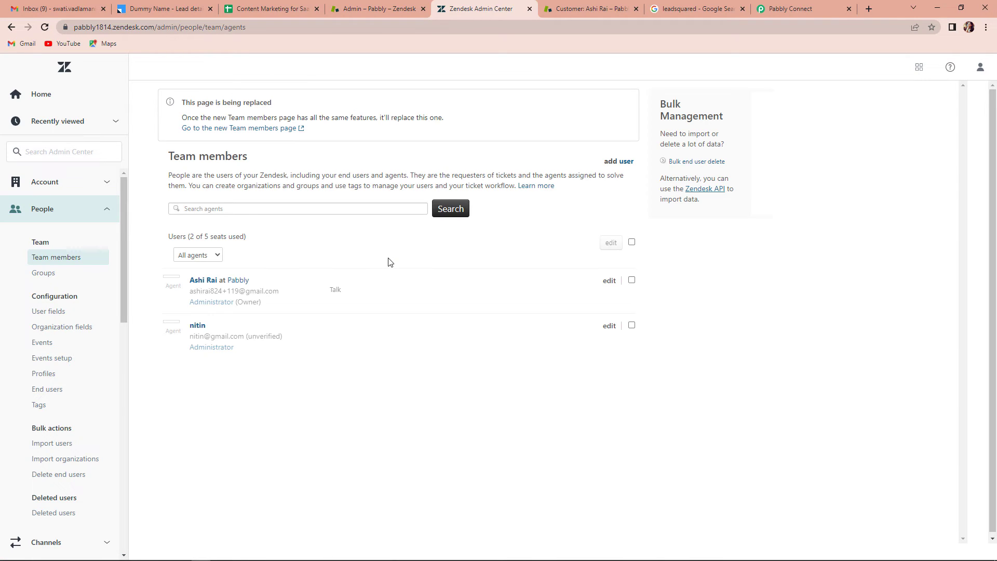
left_click(201, 281)
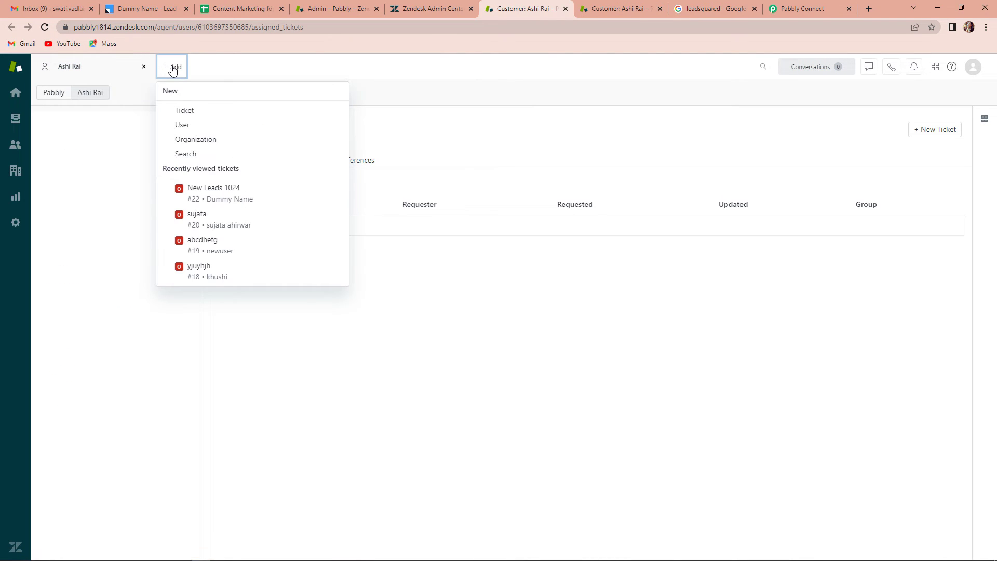
left_click(167, 70)
- Create a new end user named 'New Ticket', with their e-mail address, as the requester
mouse_move(290, 75)
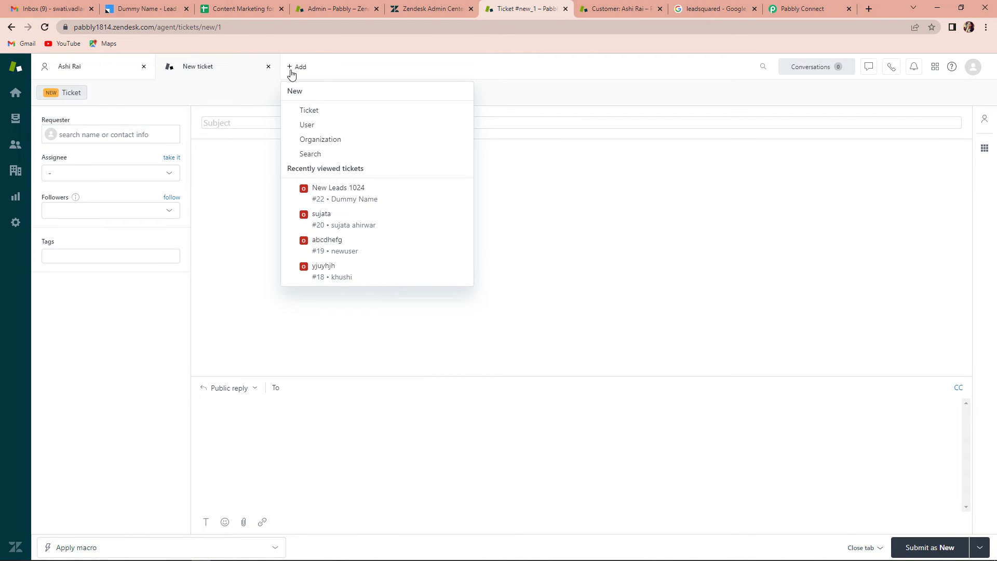
left_click(107, 131)
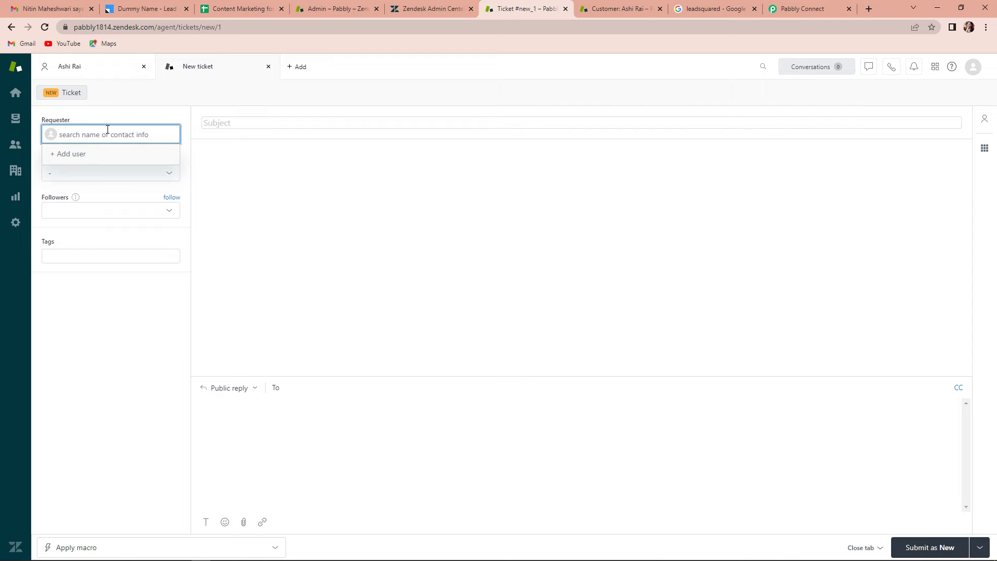
left_click(84, 155)
left_click(410, 254)
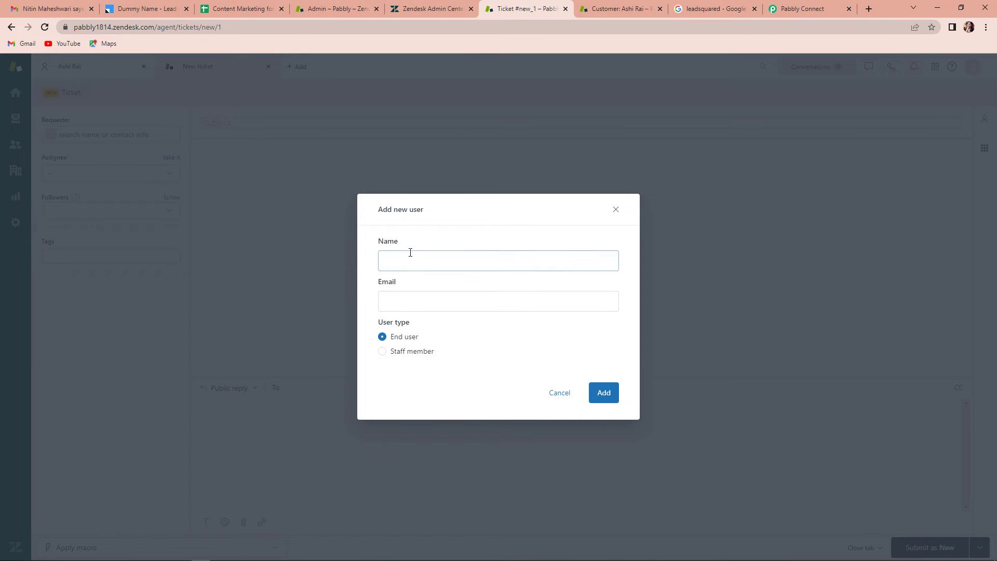
type("New Ticket")
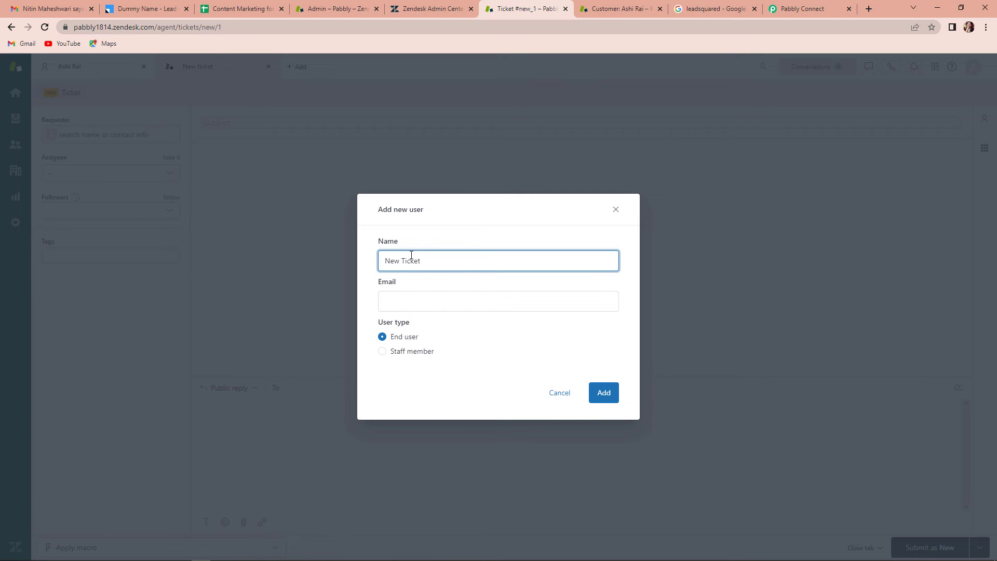
left_click(501, 304)
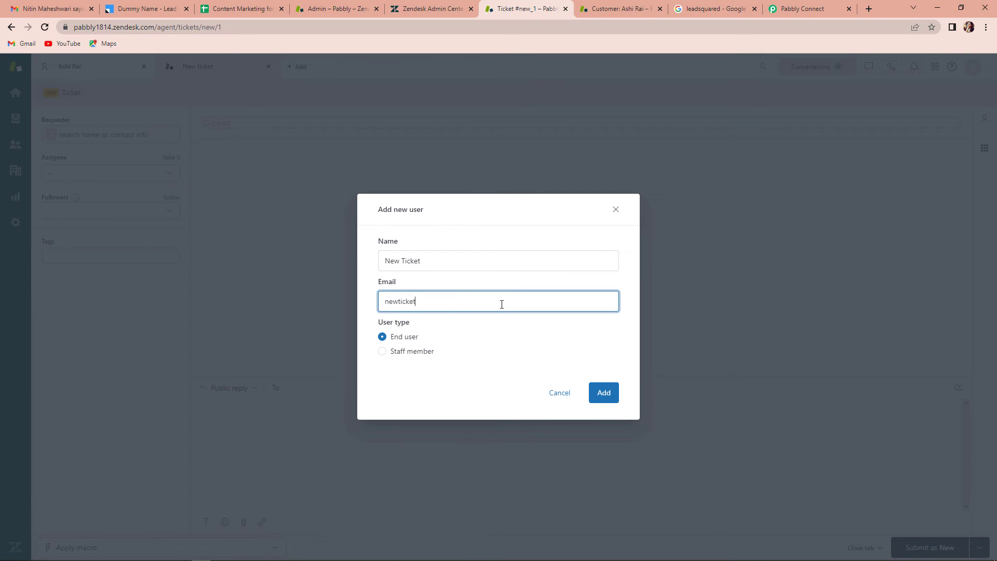
left_click(605, 395)
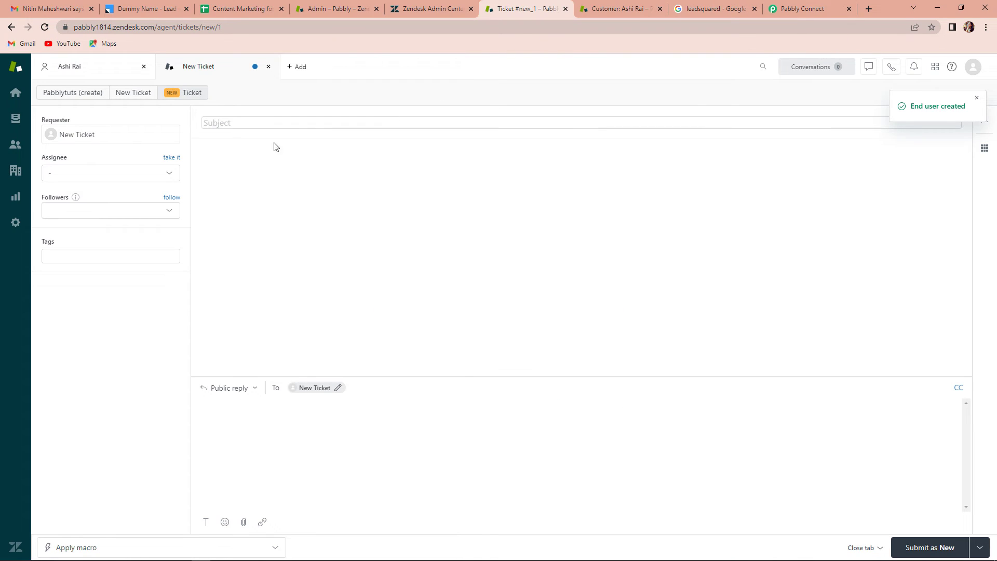
- Assign the ticket to the Support agent and tag it 'test'
left_click(129, 174)
left_click(114, 213)
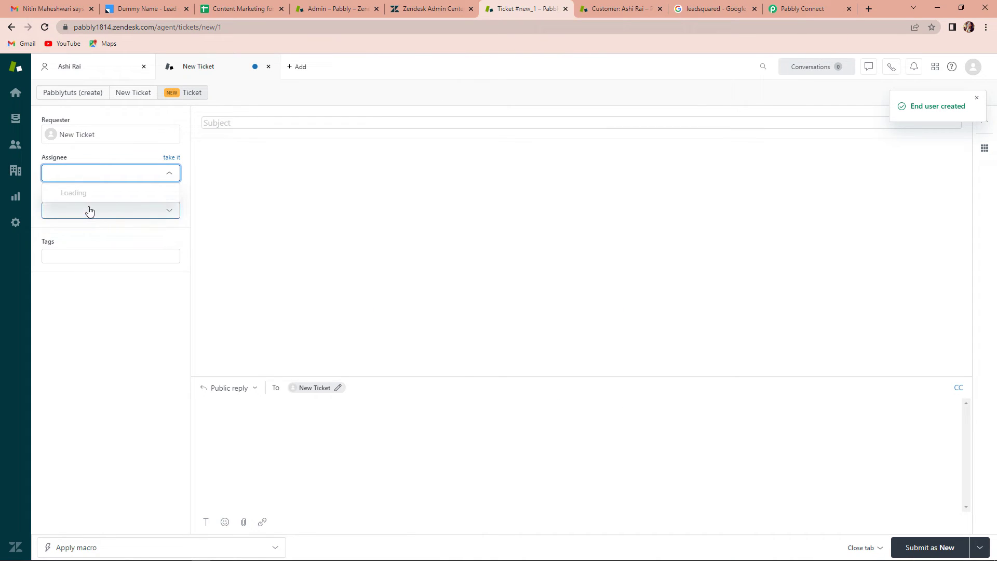
left_click(89, 232)
left_click(92, 255)
type("test")
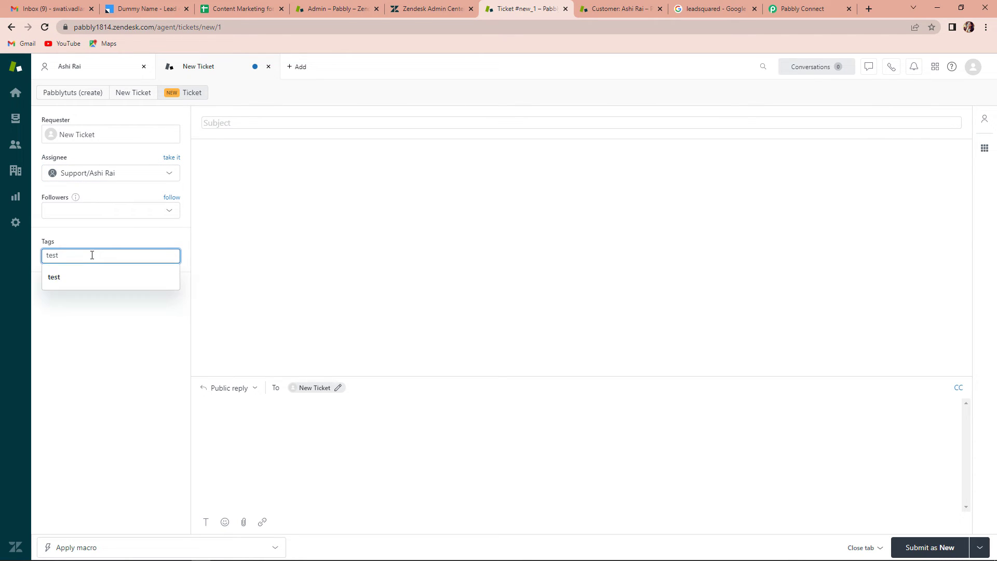
left_click(73, 279)
- Enter the ticket subject 'New Ticket Testing'
left_click(250, 125)
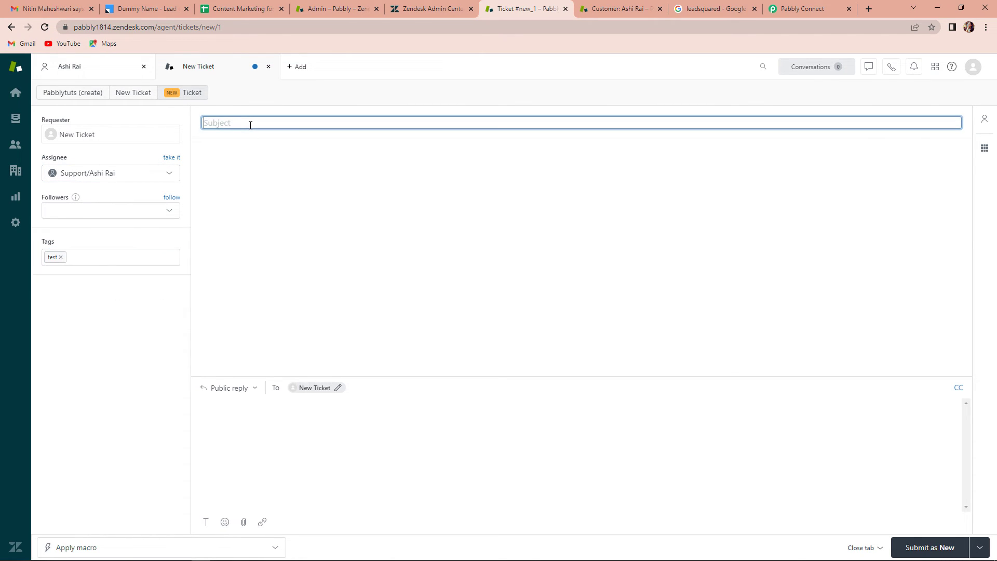
type("New Ti")
type("cket")
type(" R")
key("BackSpace")
type("Testing")
- Write the reply 'Checking is the test is successful or no.' and submit the ticket as New
left_click(293, 437)
type("Test")
key("BackSpace")
key("BackSpace")
key("BackSpace")
key("BackSpace")
type("Chec")
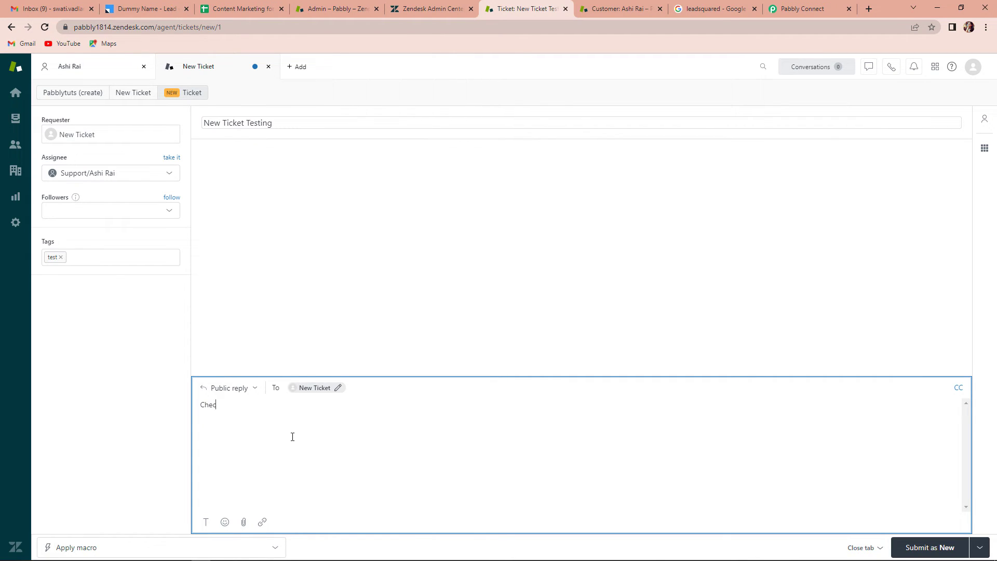
type("king is the test is succesful or no.")
right_click(284, 405)
left_click(302, 411)
left_click(923, 549)
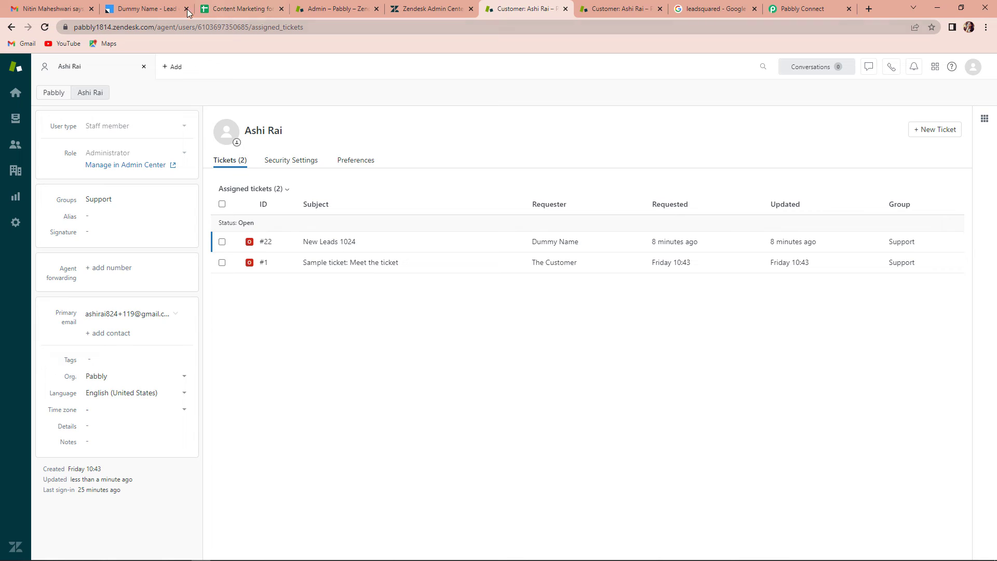
- Open the New Ticket lead's details from LeadSquared's leads list
left_click(150, 9)
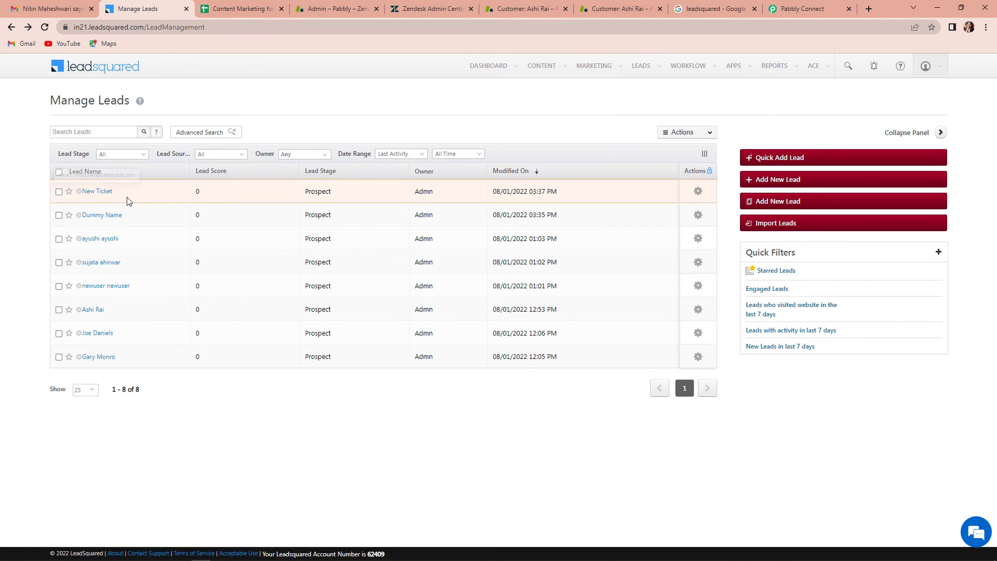
left_click(99, 192)
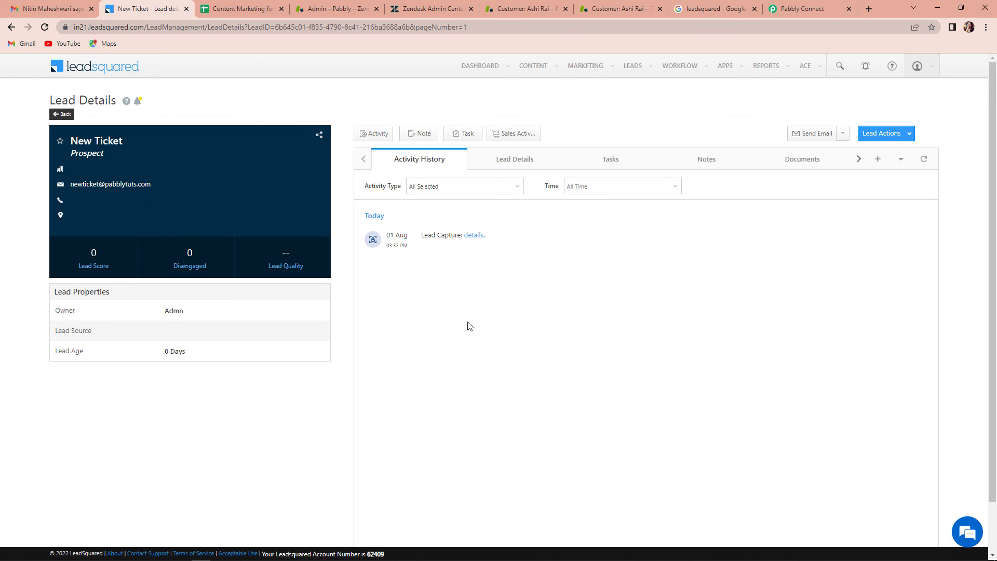
- Collapse the Create or Update Lead action and New Ticket trigger steps in the Pabbly workflow
left_click(828, 13)
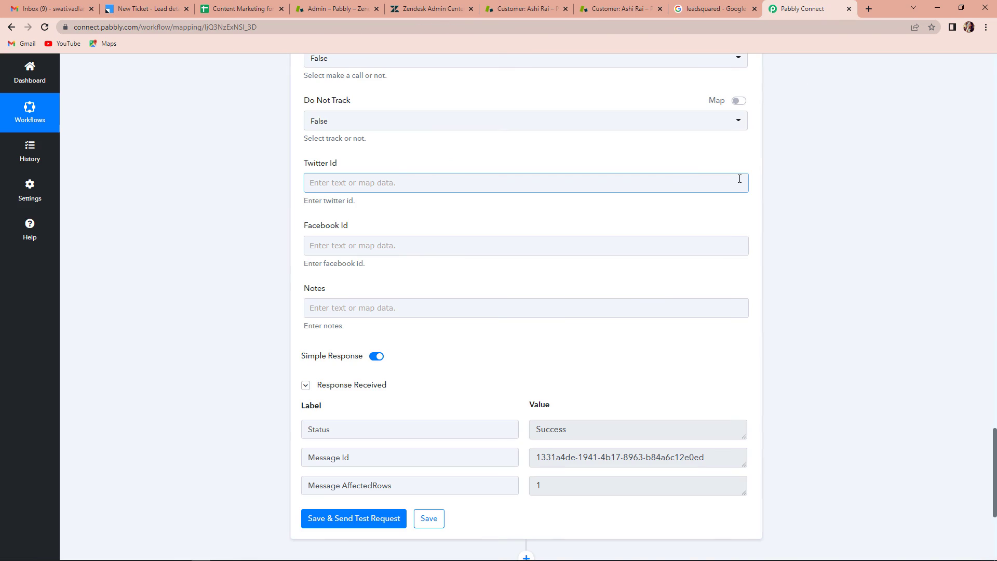
scroll(870, 275, "up", 15)
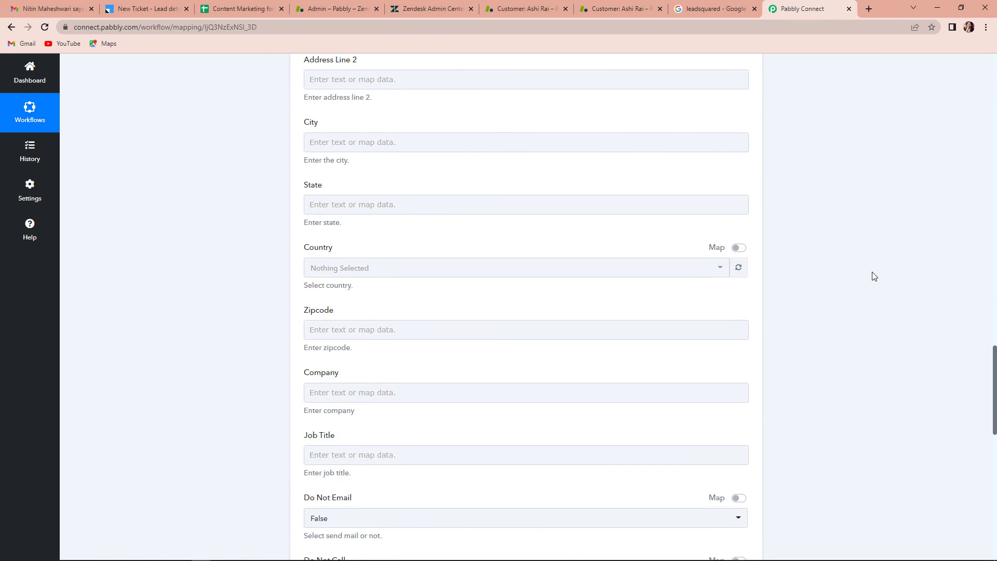
scroll(859, 273, "up", 12)
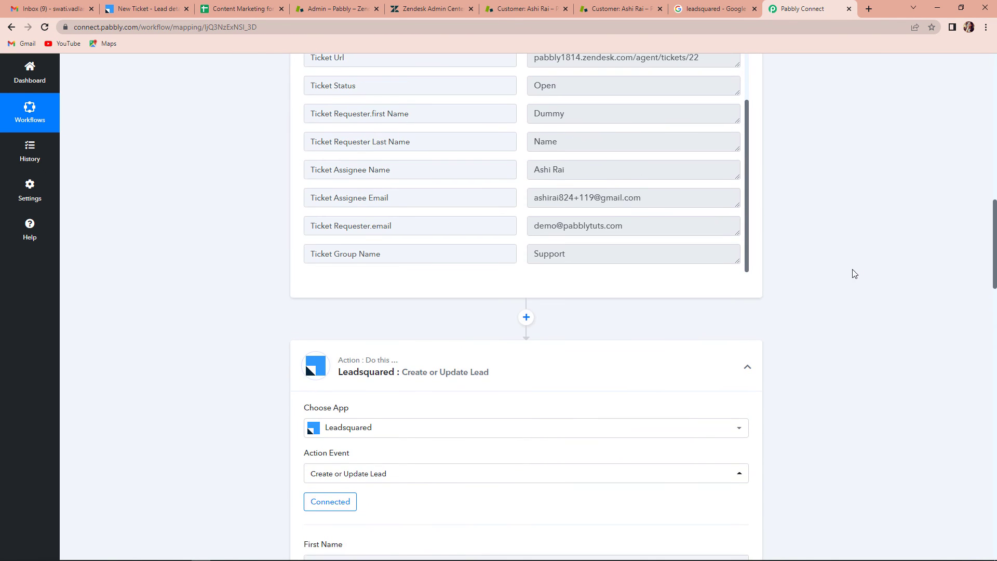
left_click(748, 369)
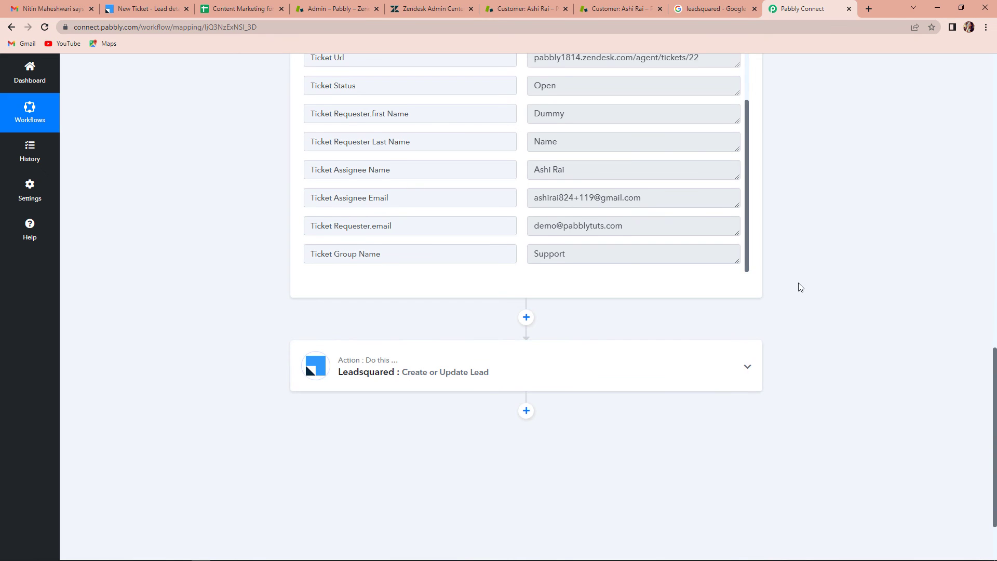
scroll(798, 285, "up", 3)
scroll(767, 220, "up", 15)
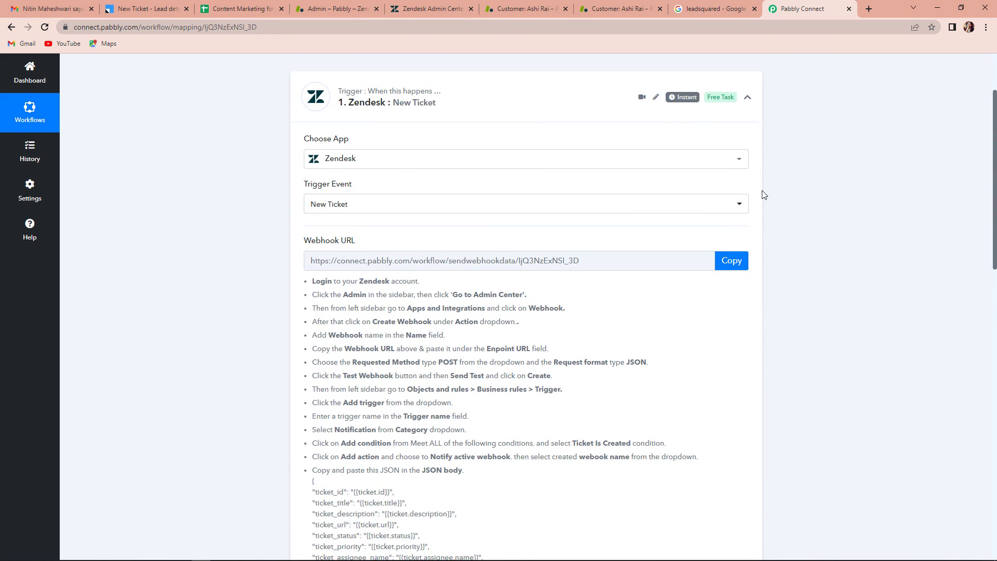
left_click(747, 201)
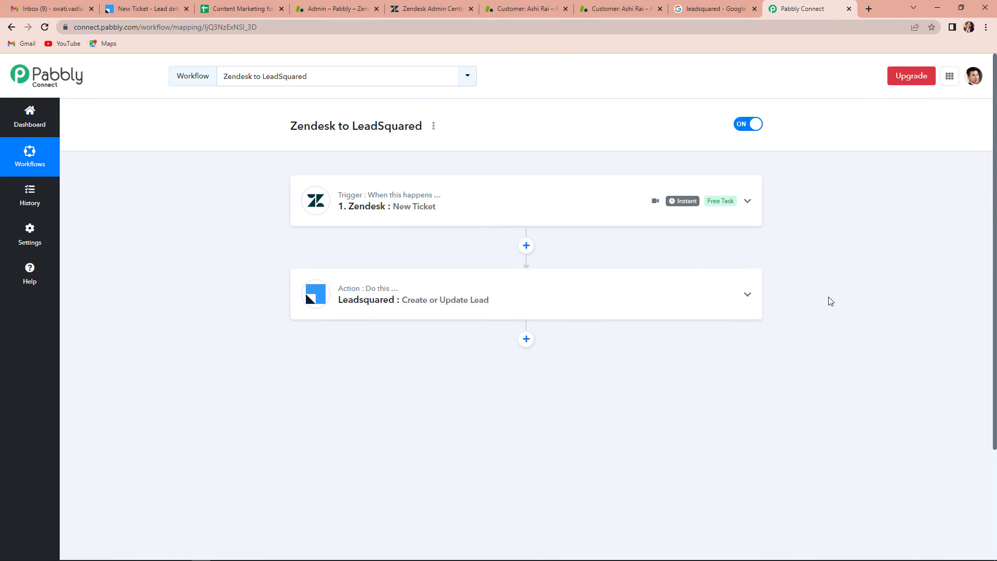